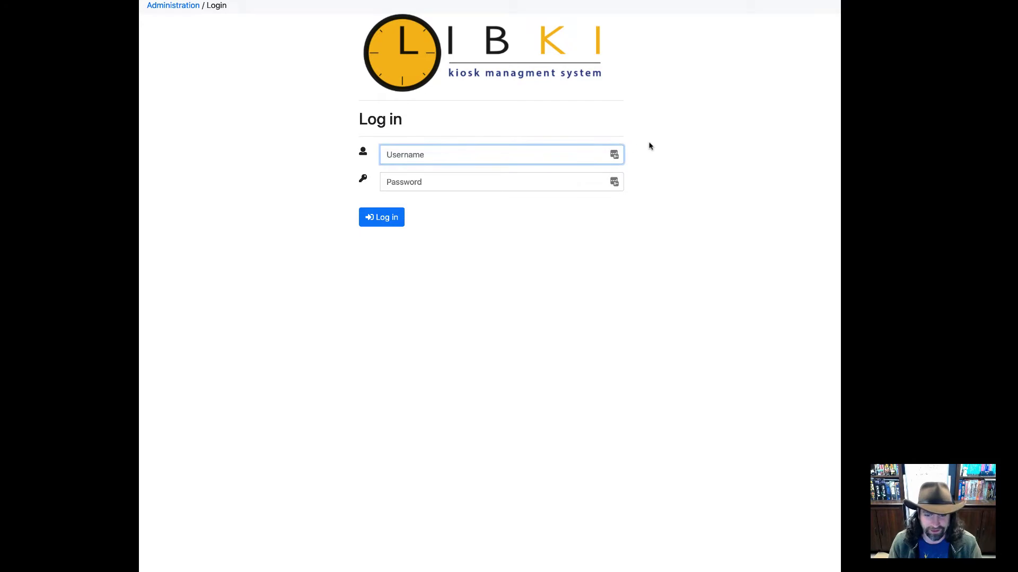
Step: Log in to the Libki administration page with the administrator username and password
{"action": "type", "text": "kyle"}
{"action": "key", "text": "Tab"}
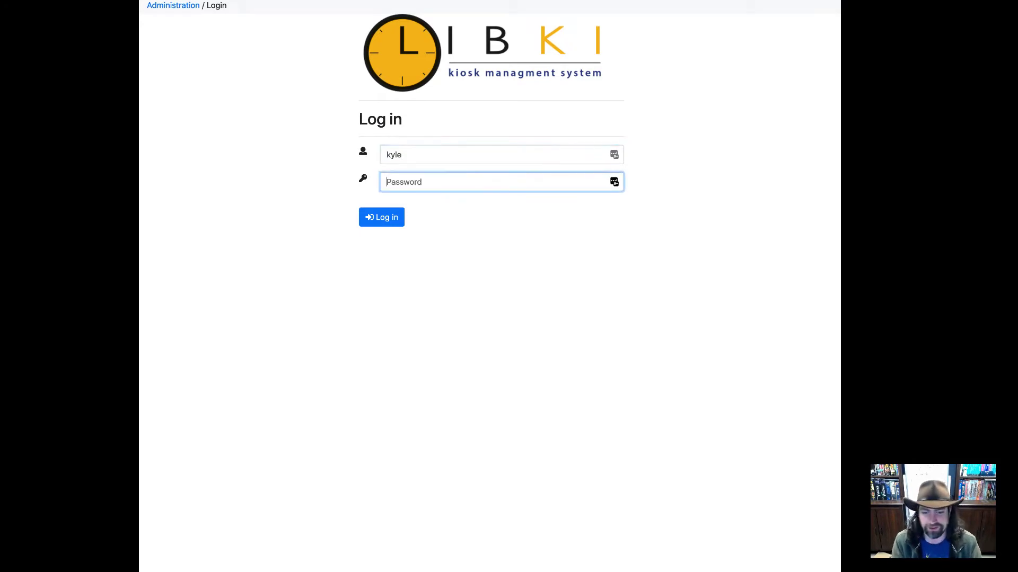
{"action": "type", "text": "***"}
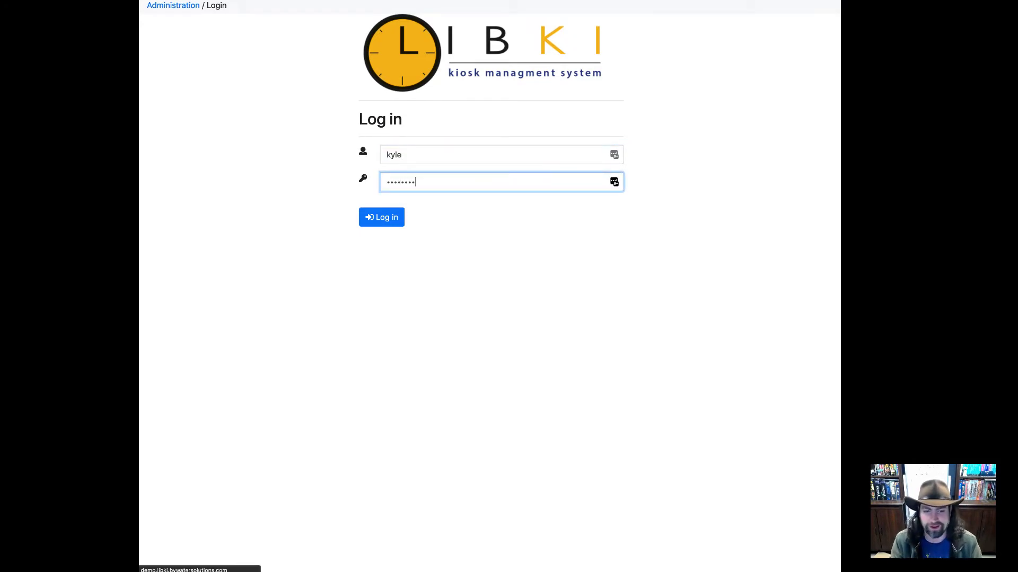
{"action": "key", "text": "Return"}
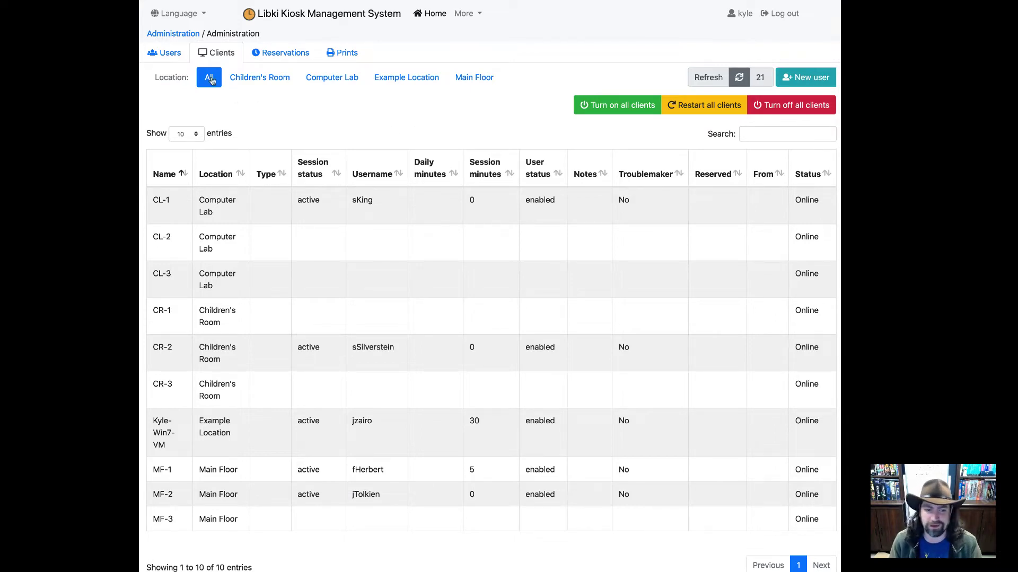
Step: Show the Users tab listing all 107 patron accounts
{"action": "left_click", "coordinate": [166, 53]}
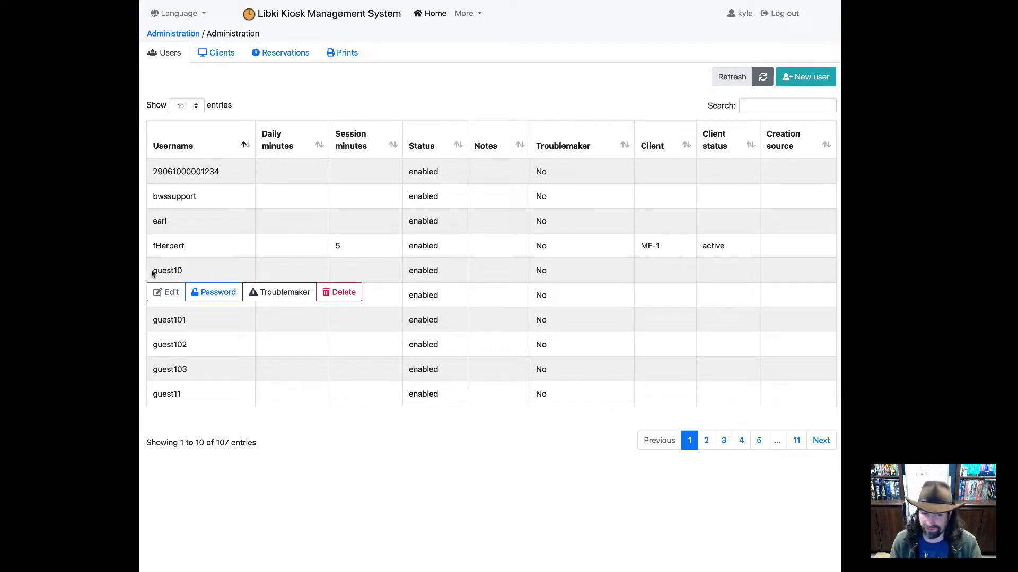
{"action": "left_click_drag", "start_coordinate": [152, 271], "coordinate": [171, 271]}
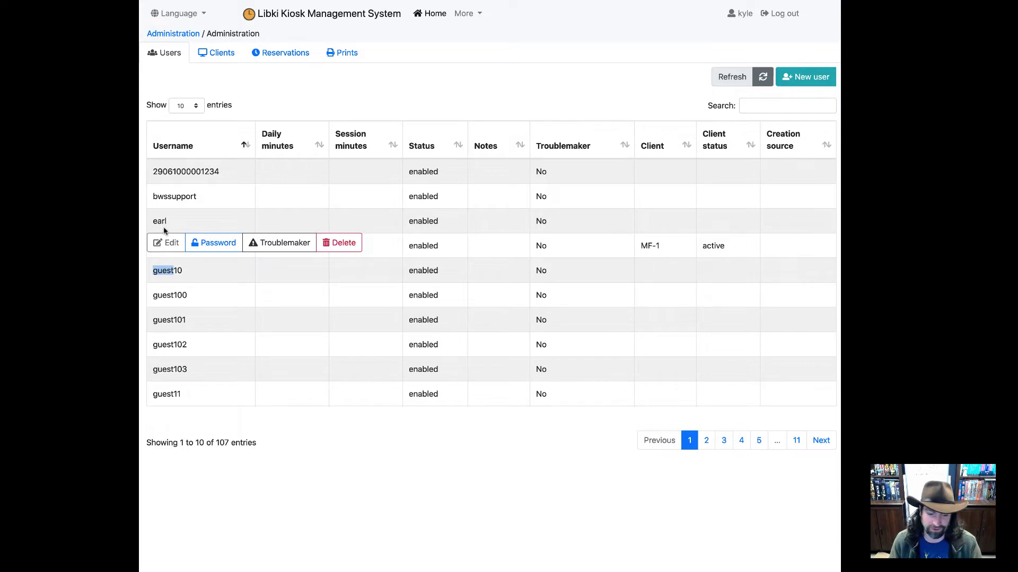
{"action": "left_click", "coordinate": [766, 106]}
{"action": "type", "text": "earl"}
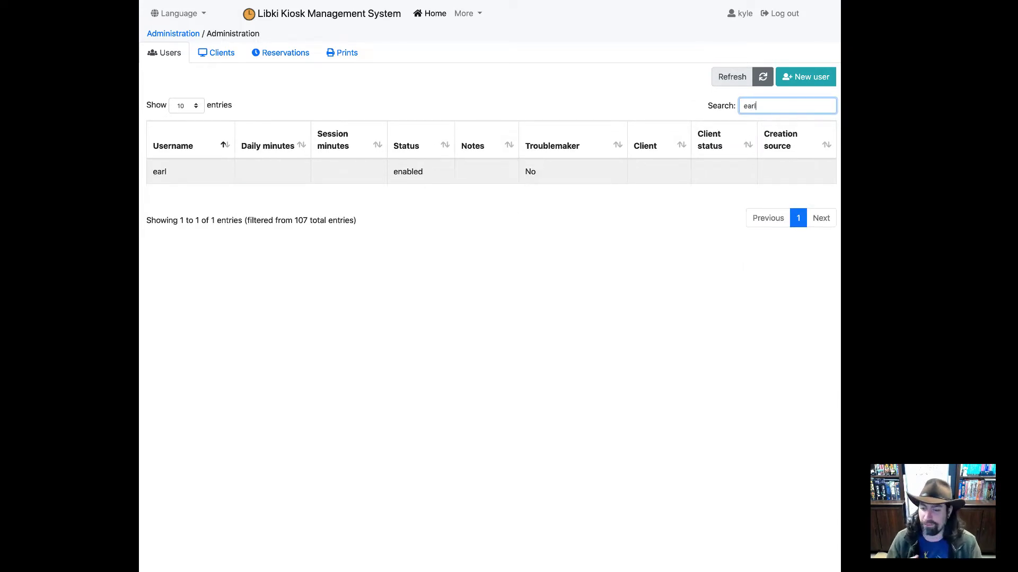
{"action": "key", "text": "BackSpace"}
{"action": "key", "text": "BackSpace"}
{"action": "key", "text": "BackSpace"}
{"action": "key", "text": "BackSpace"}
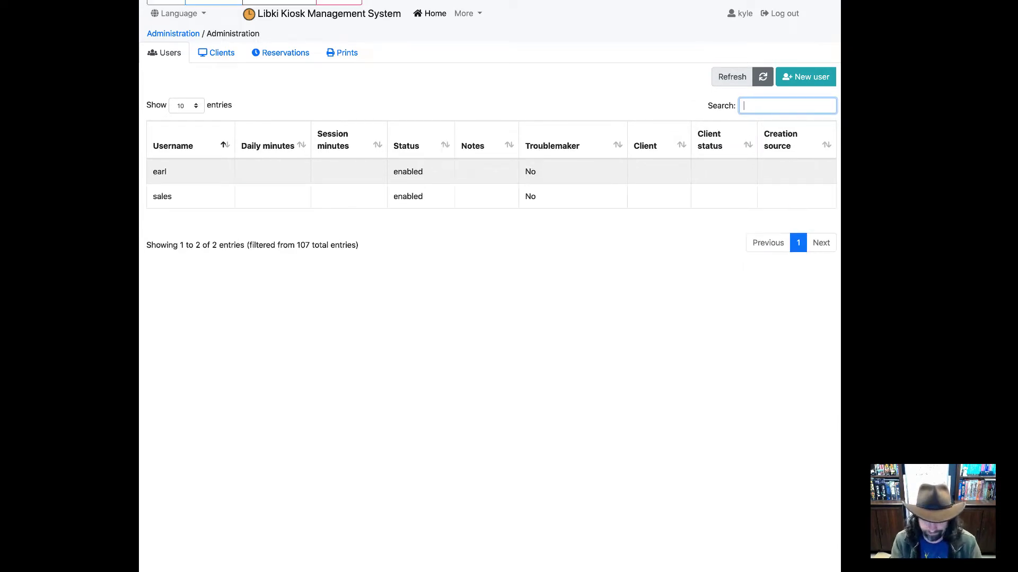
{"action": "type", "text": "guest"}
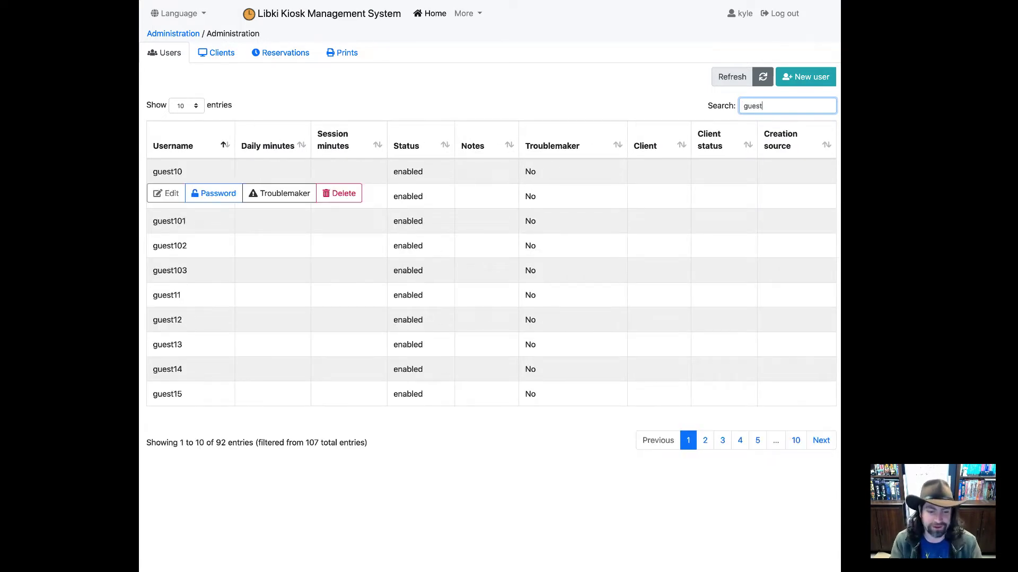
{"action": "key", "text": "BackSpace"}
{"action": "key", "text": "BackSpace"}
{"action": "key", "text": "BackSpace"}
{"action": "key", "text": "BackSpace"}
{"action": "key", "text": "BackSpace"}
{"action": "type", "text": "15"}
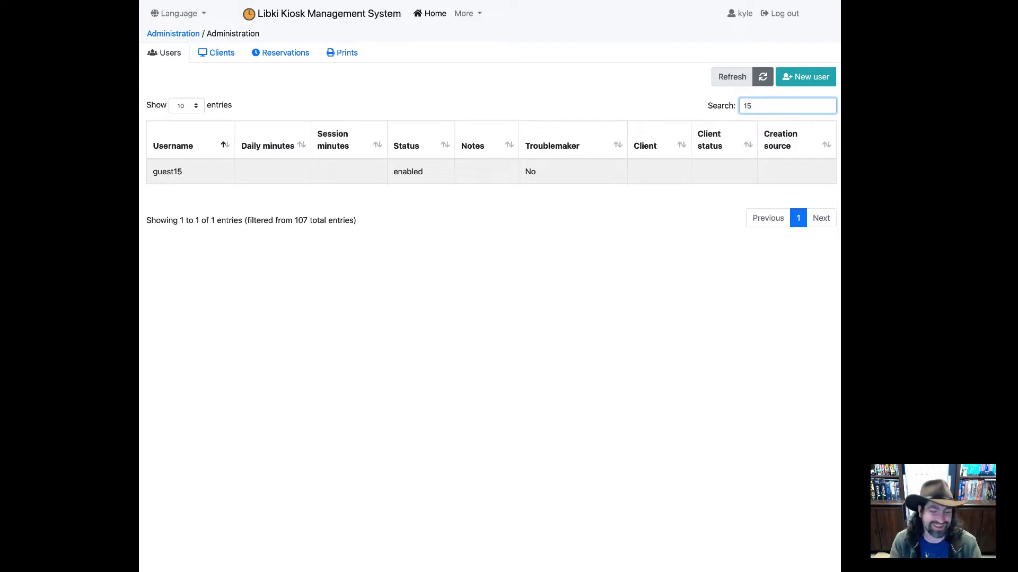
{"action": "key", "text": "BackSpace"}
{"action": "key", "text": "BackSpace"}
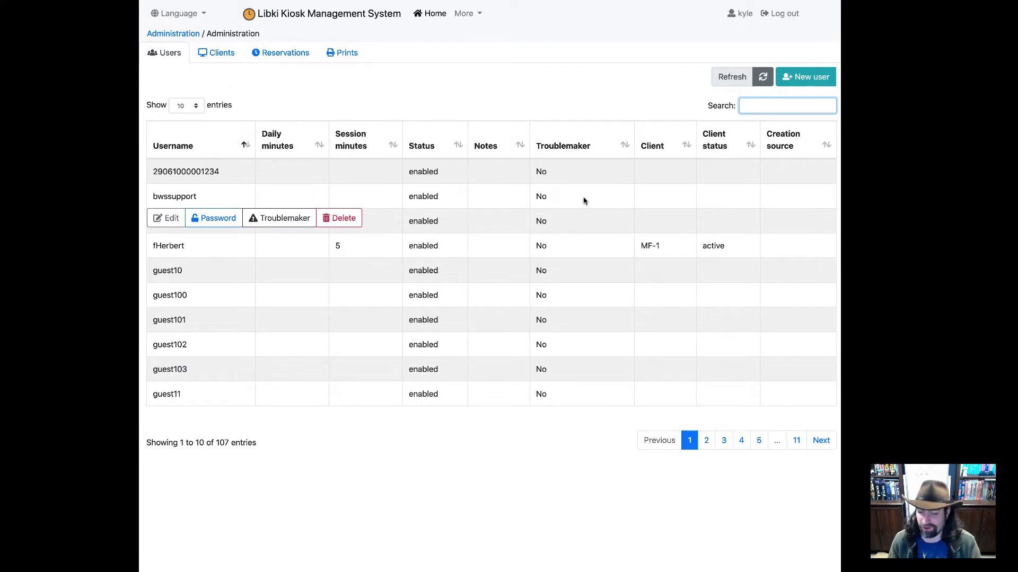
{"action": "left_click", "coordinate": [821, 445]}
{"action": "left_click", "coordinate": [821, 445]}
{"action": "left_click", "coordinate": [821, 444]}
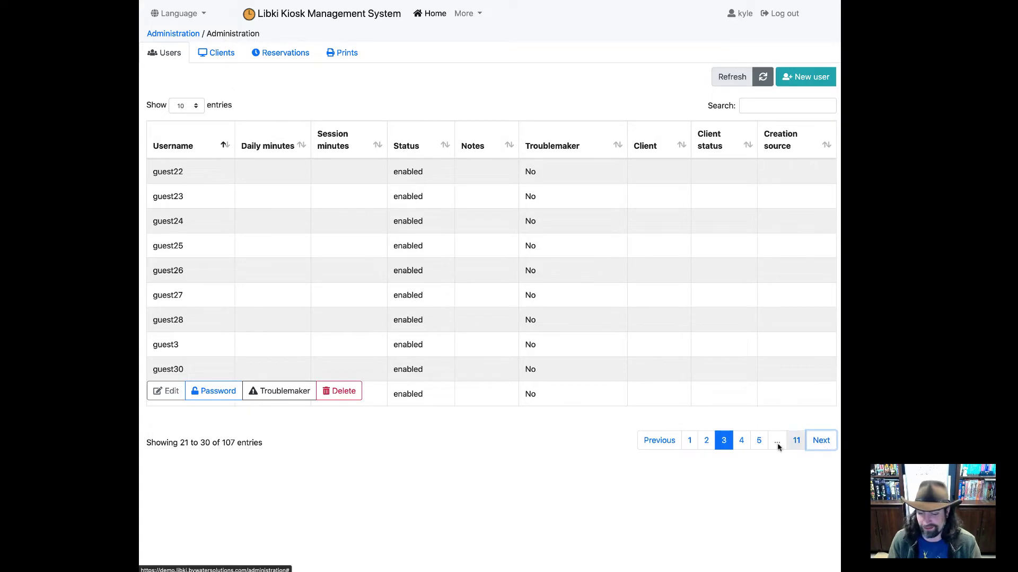
{"action": "left_click", "coordinate": [814, 444]}
{"action": "left_click", "coordinate": [814, 444]}
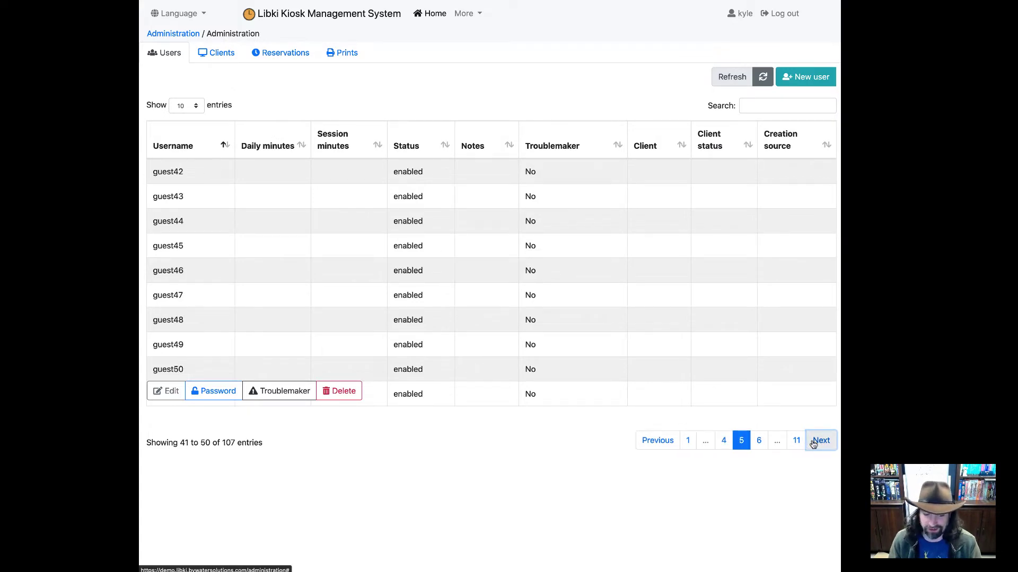
{"action": "left_click", "coordinate": [813, 444]}
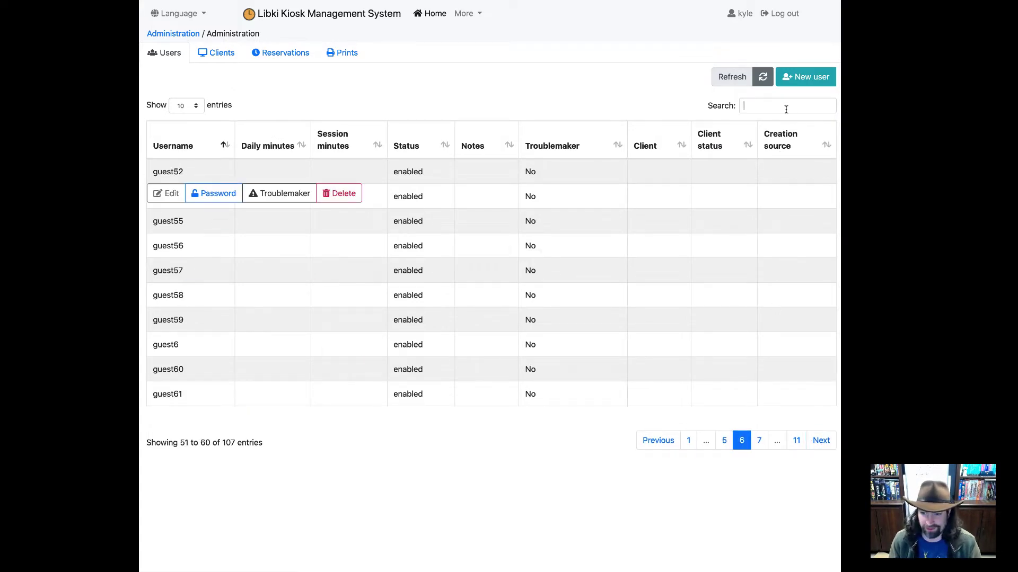
{"action": "left_click", "coordinate": [758, 105]}
{"action": "type", "text": "guest"}
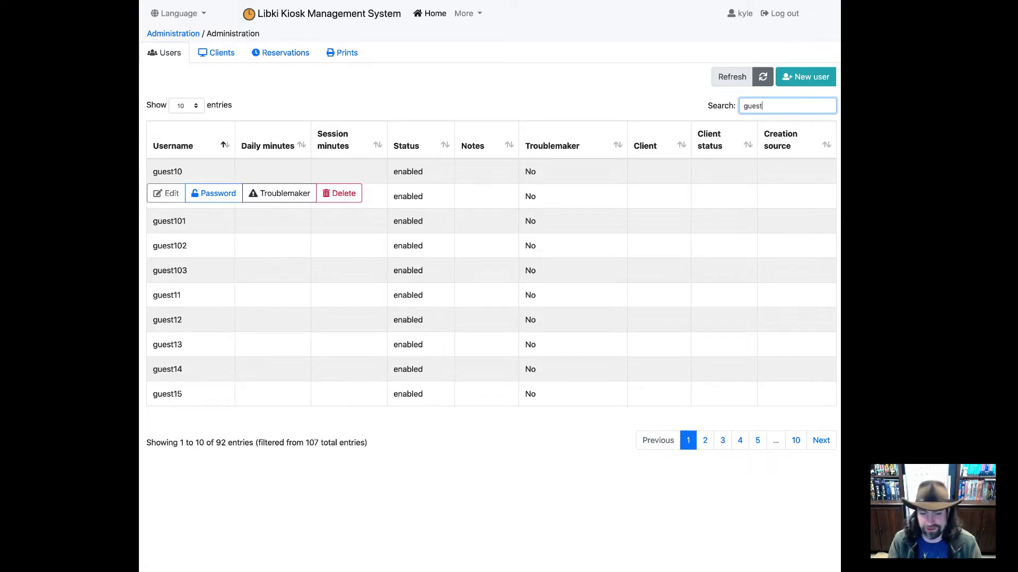
{"action": "left_click", "coordinate": [821, 444]}
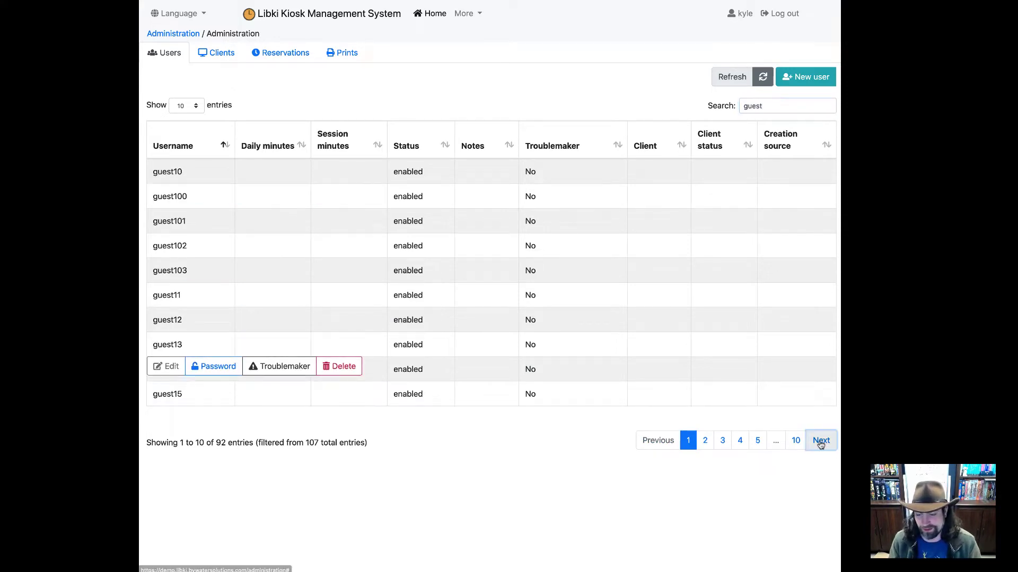
{"action": "left_click", "coordinate": [820, 444]}
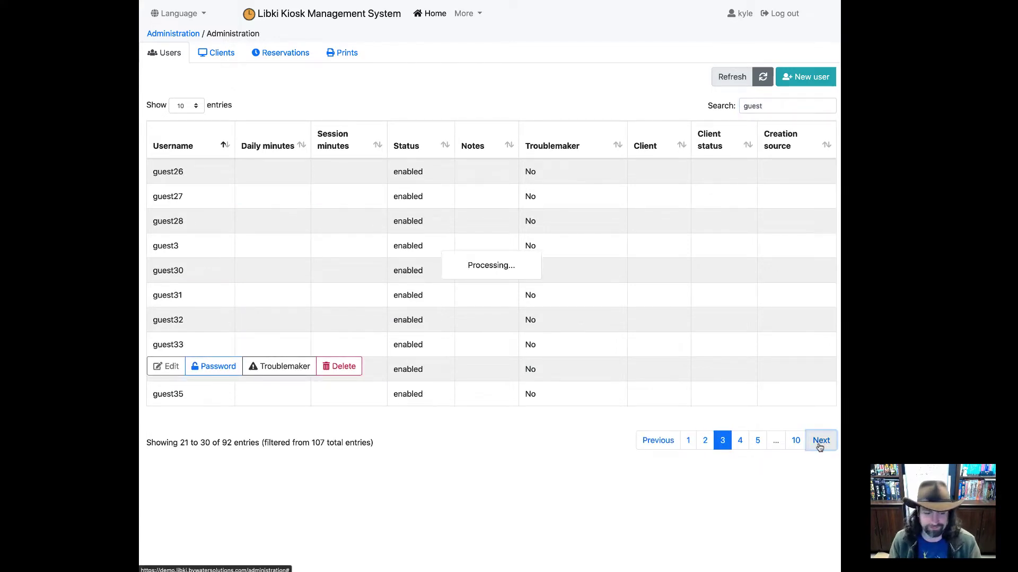
{"action": "double_click", "coordinate": [771, 104]}
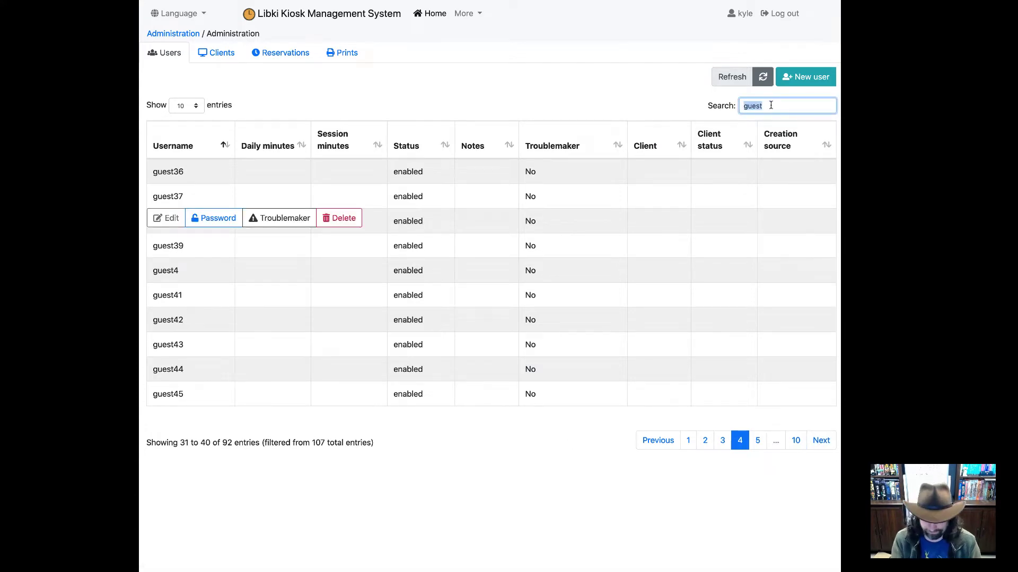
{"action": "key", "text": "BackSpace"}
{"action": "left_click", "coordinate": [209, 143]}
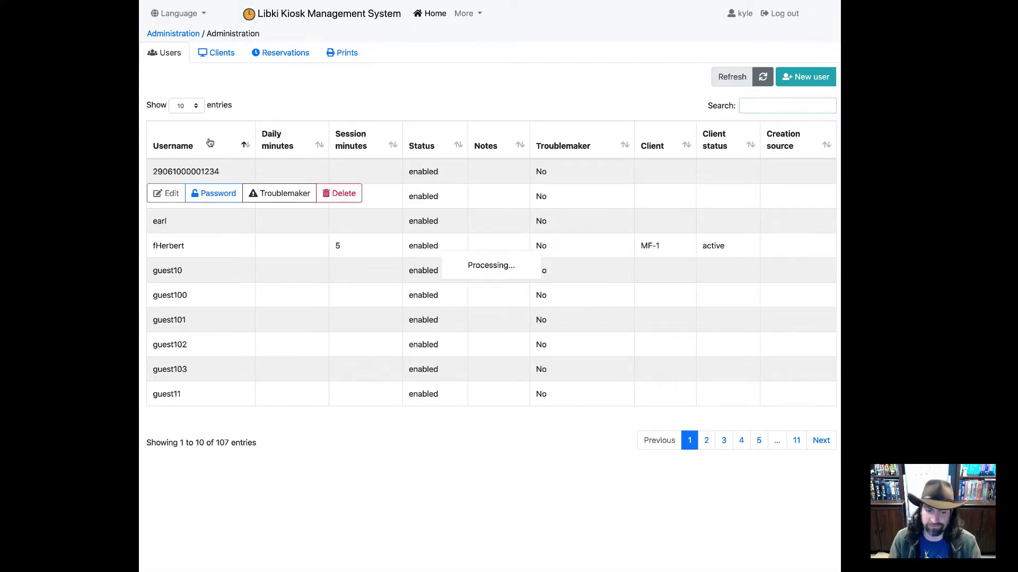
Step: Sort the users table by session minutes, status and notes, toggling sort directions
{"action": "left_click", "coordinate": [361, 149]}
{"action": "left_click", "coordinate": [419, 142]}
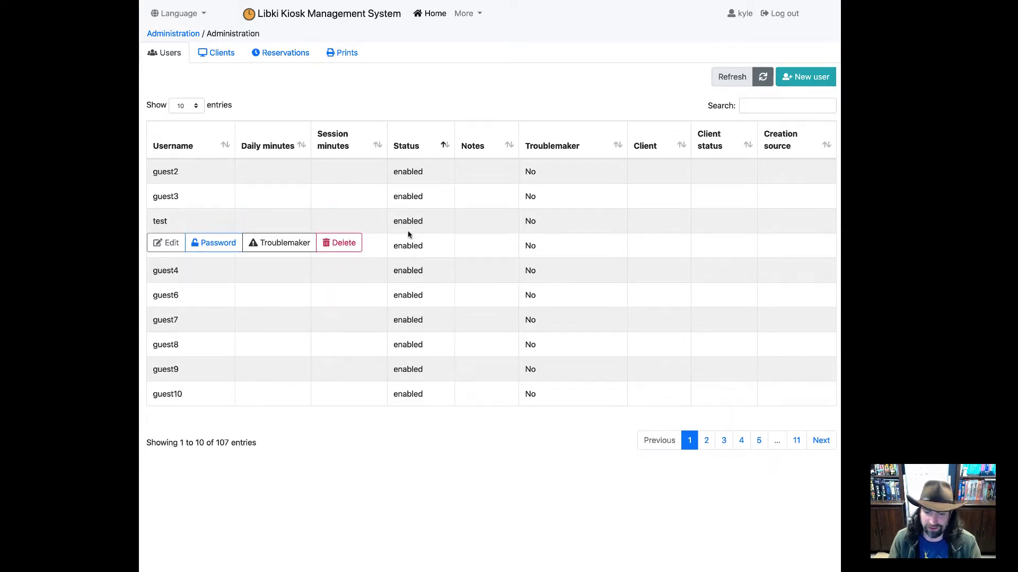
{"action": "left_click", "coordinate": [440, 153]}
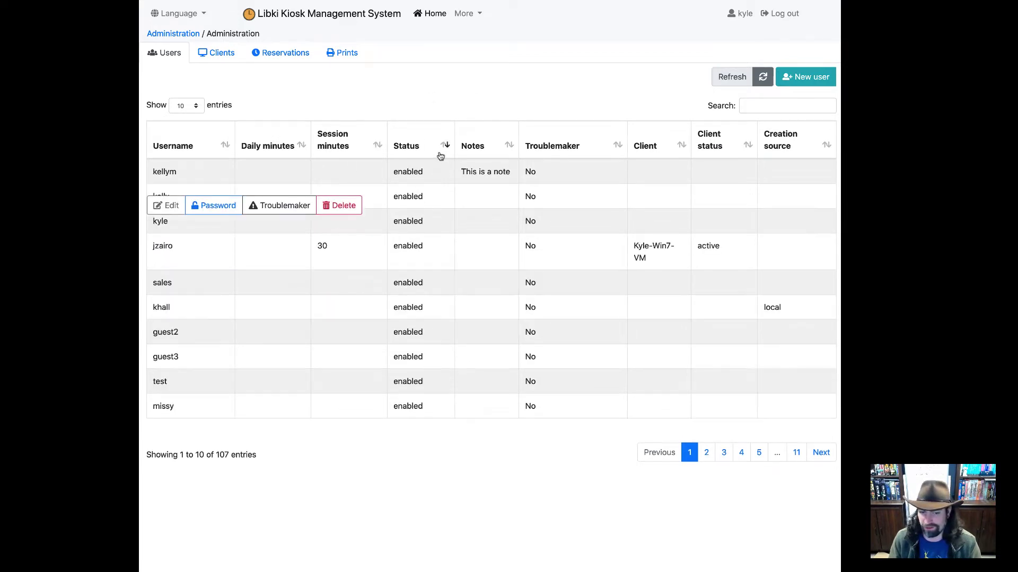
{"action": "left_click", "coordinate": [425, 154]}
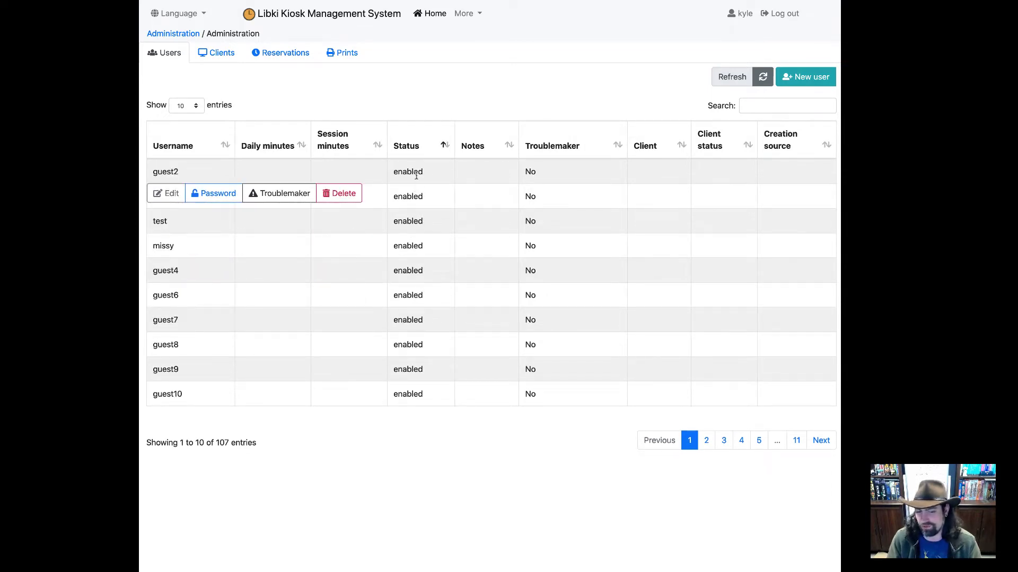
{"action": "left_click", "coordinate": [424, 145]}
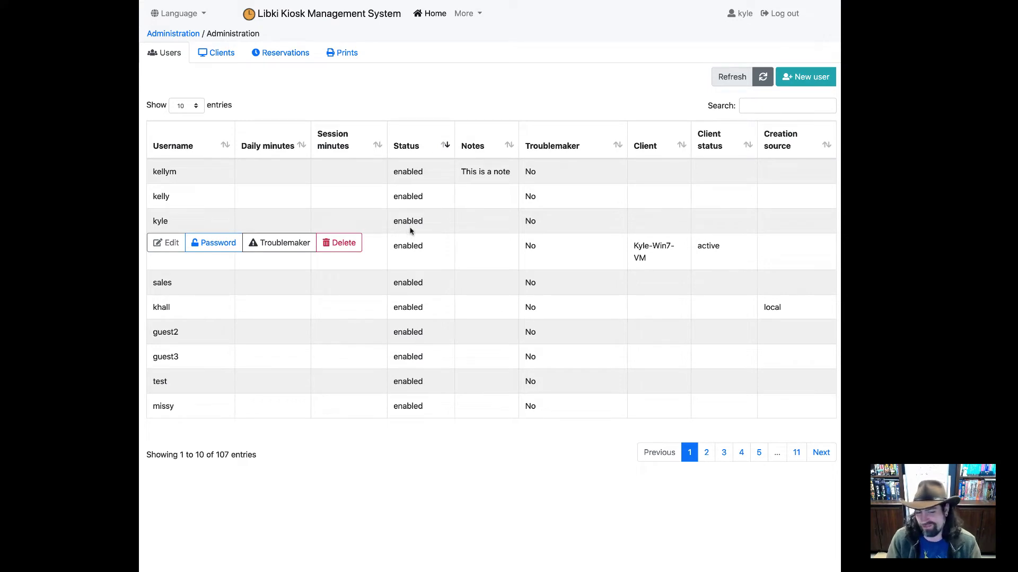
{"action": "left_click", "coordinate": [483, 150]}
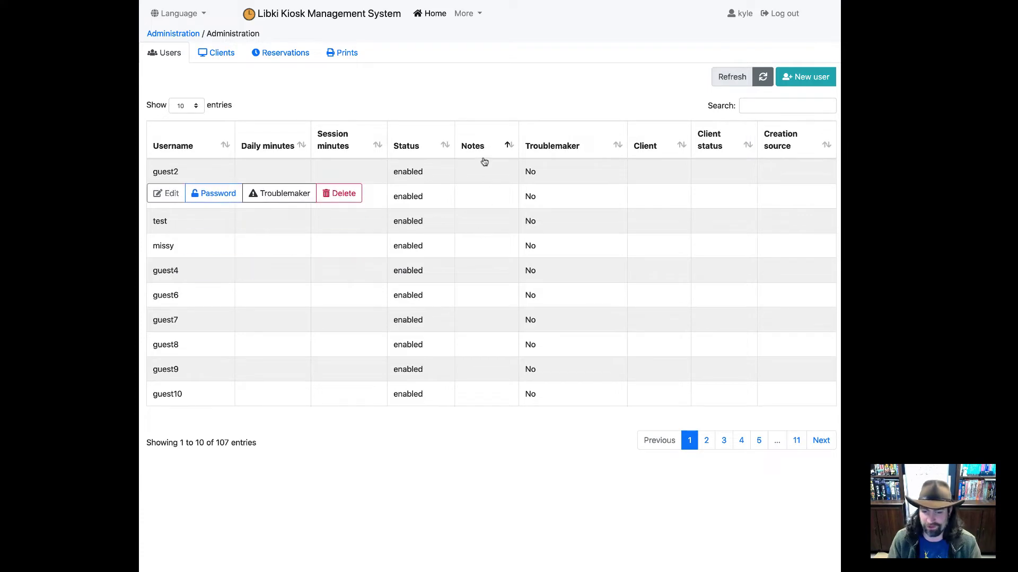
{"action": "left_click", "coordinate": [484, 151]}
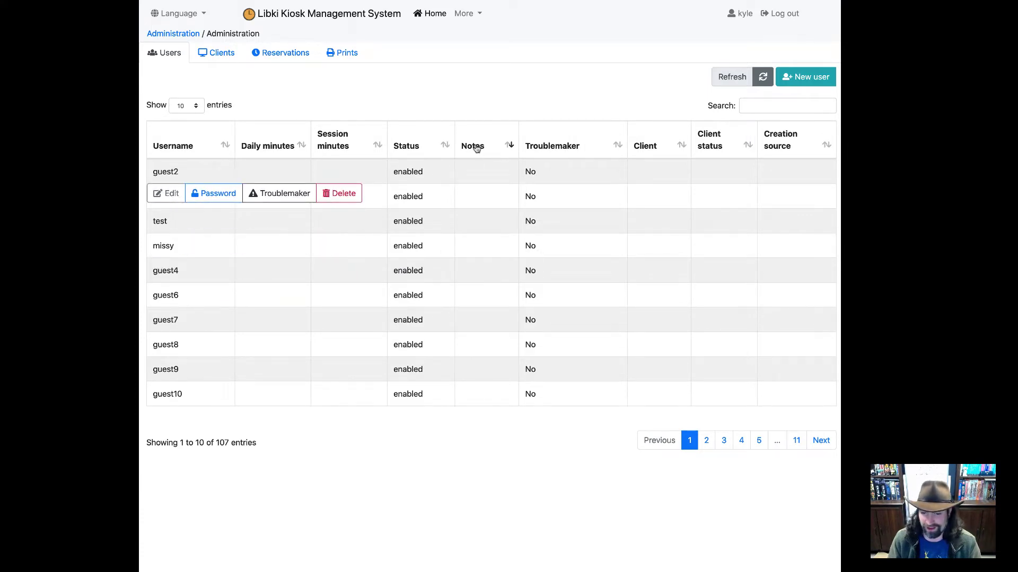
{"action": "left_click", "coordinate": [477, 149]}
Step: Sort by troublemaker flag and client, finishing with the creation source column
{"action": "left_click", "coordinate": [582, 150]}
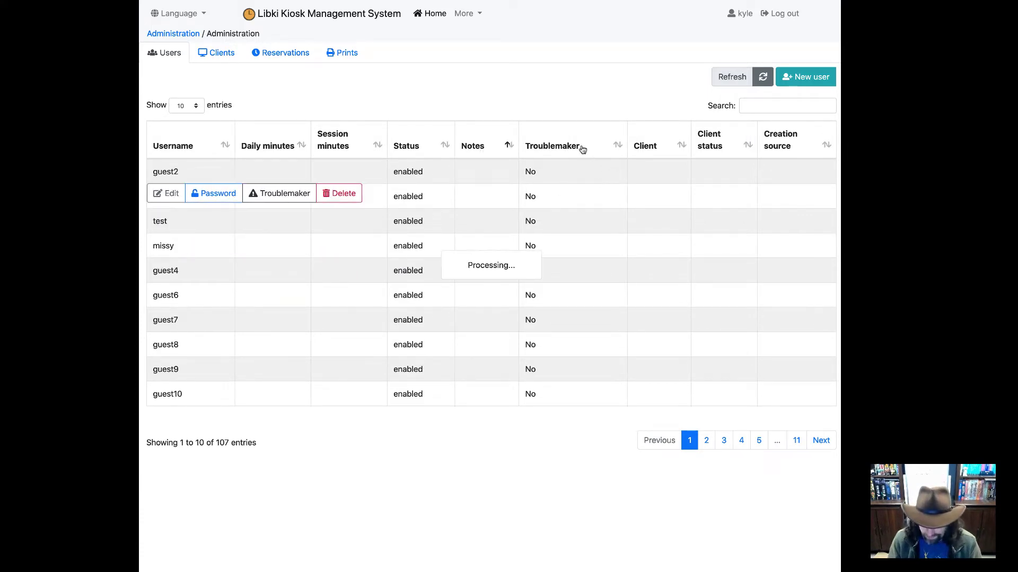
{"action": "left_click", "coordinate": [582, 150]}
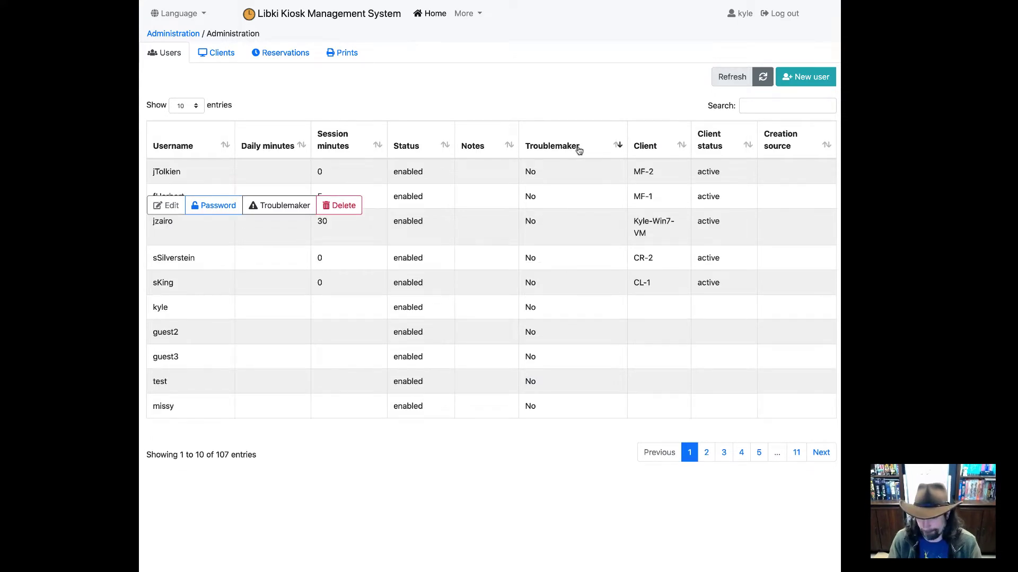
{"action": "left_click", "coordinate": [653, 143]}
{"action": "left_click", "coordinate": [654, 146]}
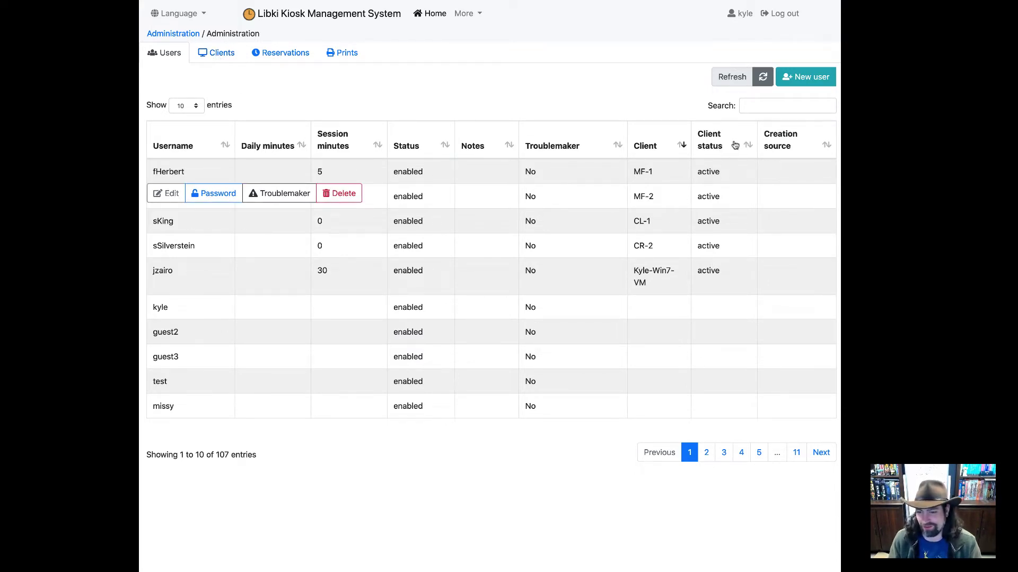
{"action": "left_click", "coordinate": [791, 152]}
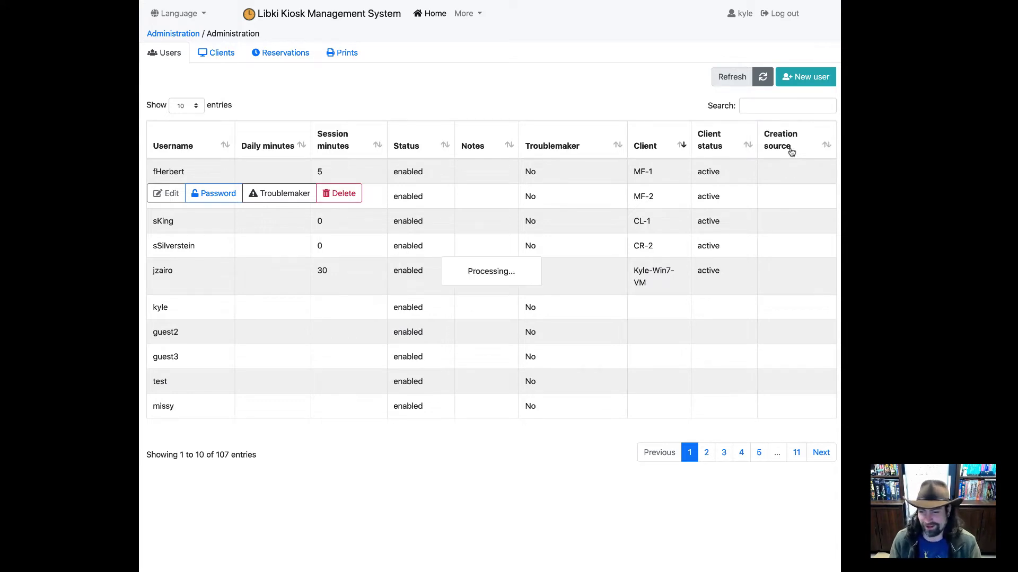
{"action": "left_click", "coordinate": [790, 152]}
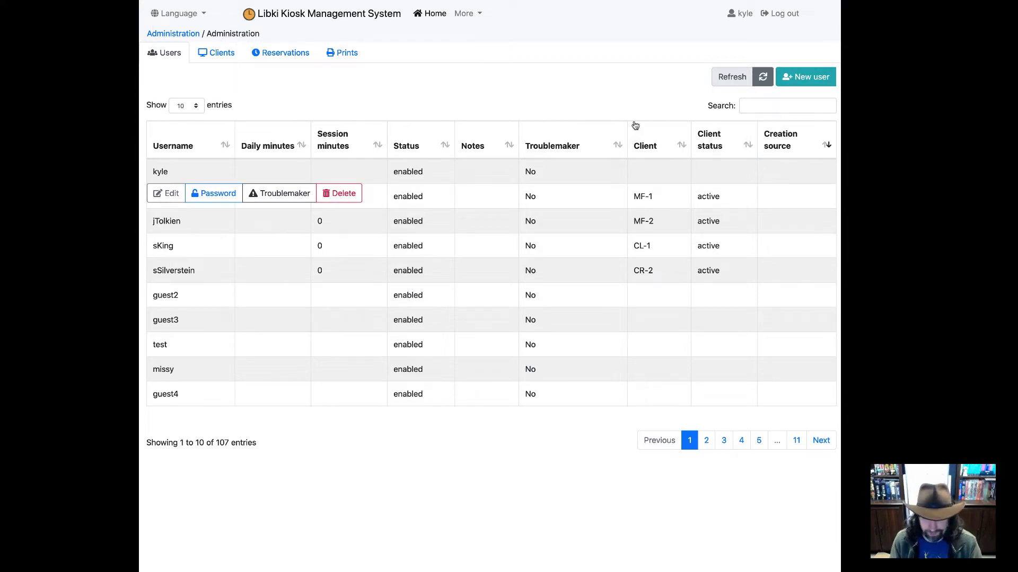
Step: Refresh the users table and create the 50-minute guest account guest104
{"action": "left_click", "coordinate": [762, 79]}
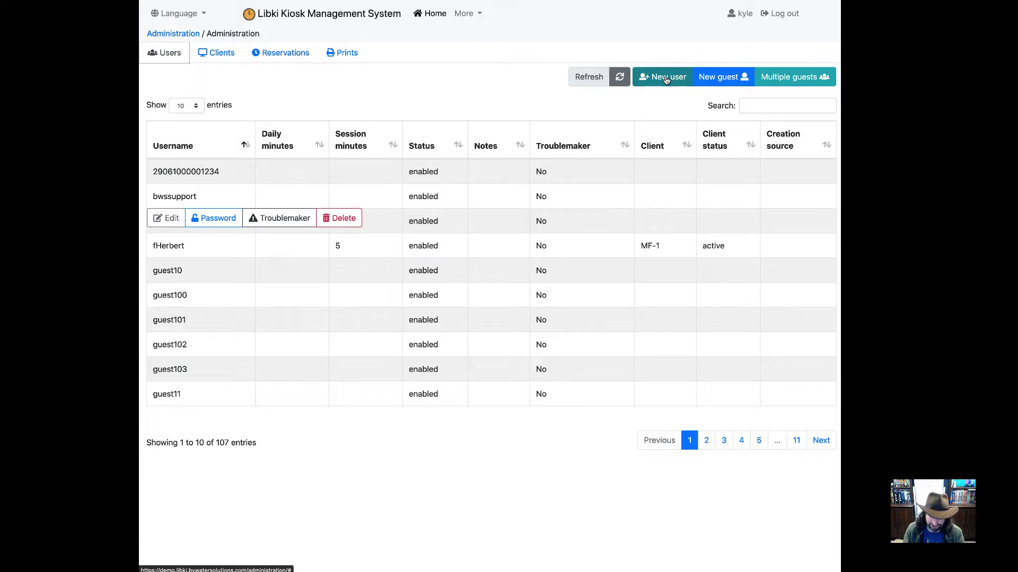
{"action": "left_click", "coordinate": [726, 80]}
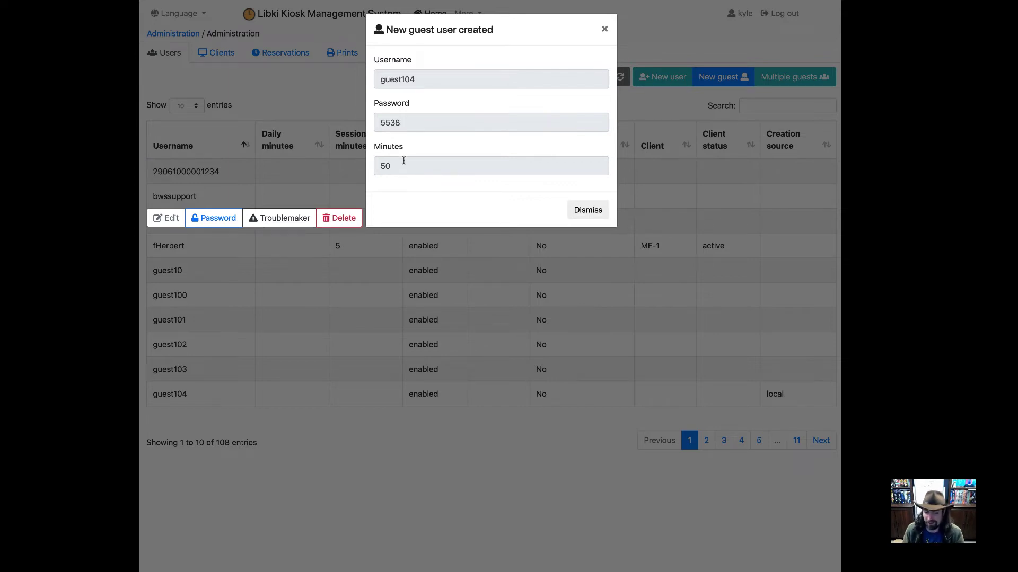
{"action": "left_click", "coordinate": [586, 210]}
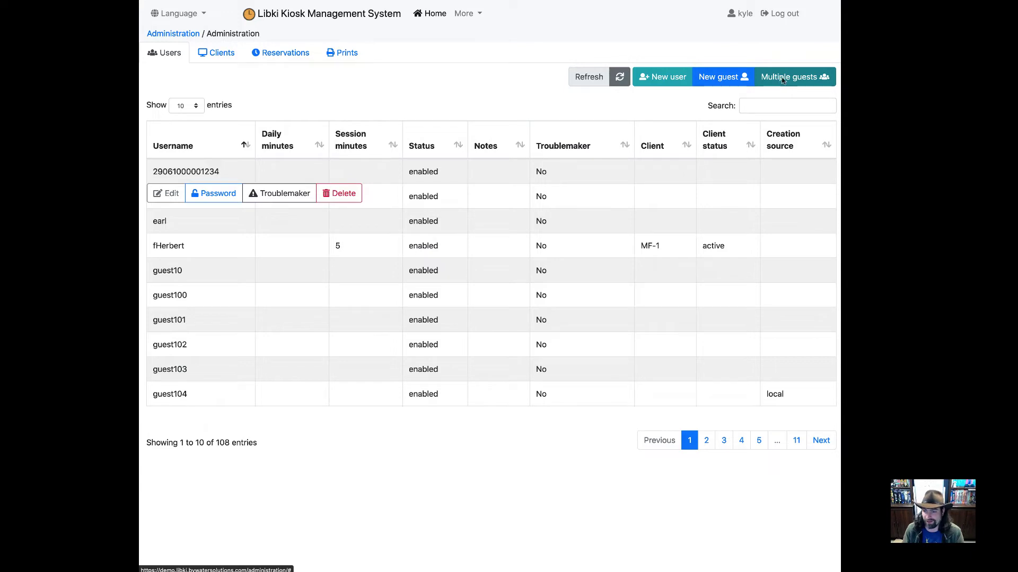
Step: Generate a batch of one 50-minute guest account and dismiss the summary
{"action": "left_click", "coordinate": [786, 77]}
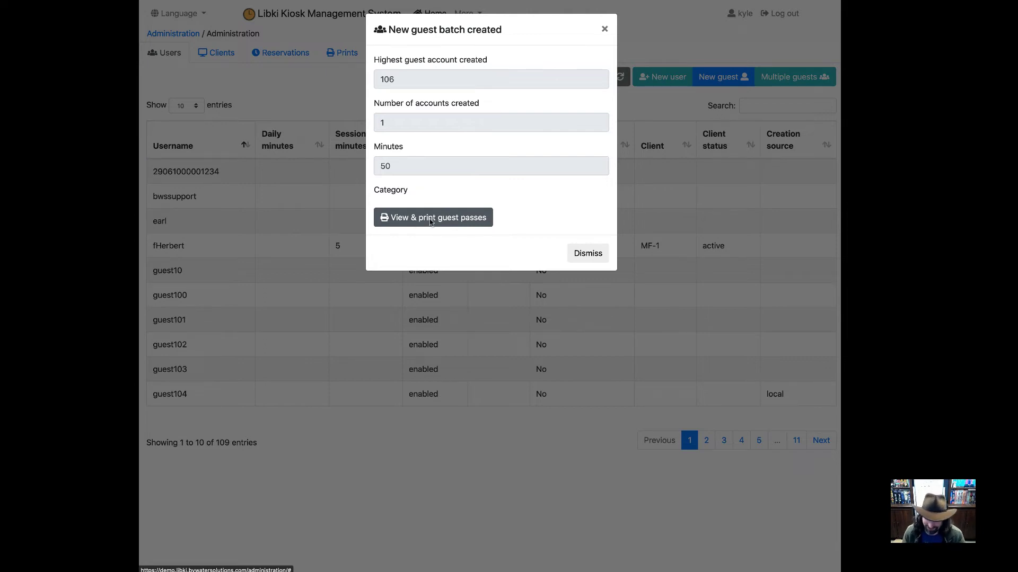
{"action": "left_click", "coordinate": [583, 252]}
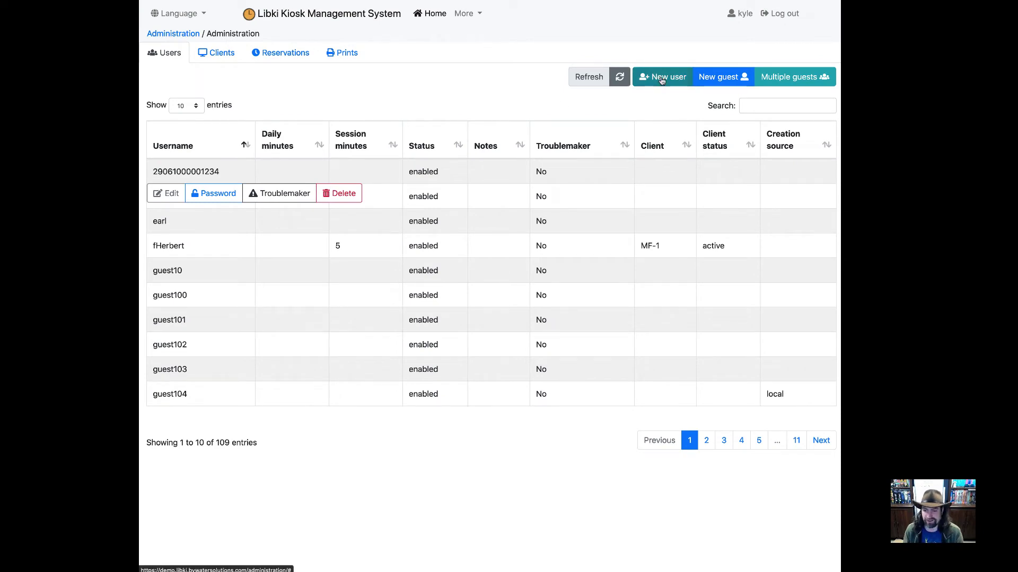
{"action": "left_click", "coordinate": [661, 78]}
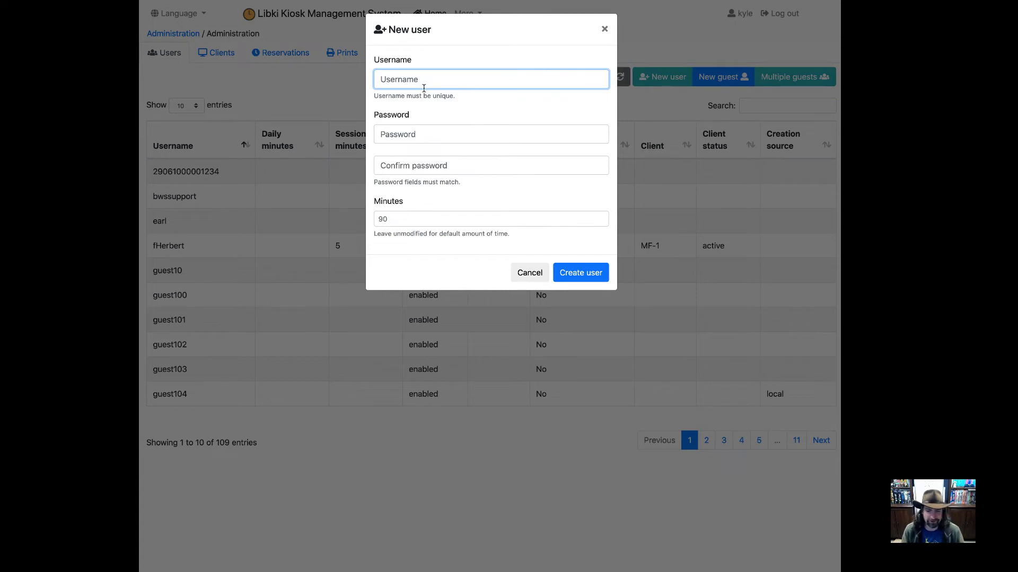
{"action": "type", "text": "k"}
{"action": "key", "text": "BackSpace"}
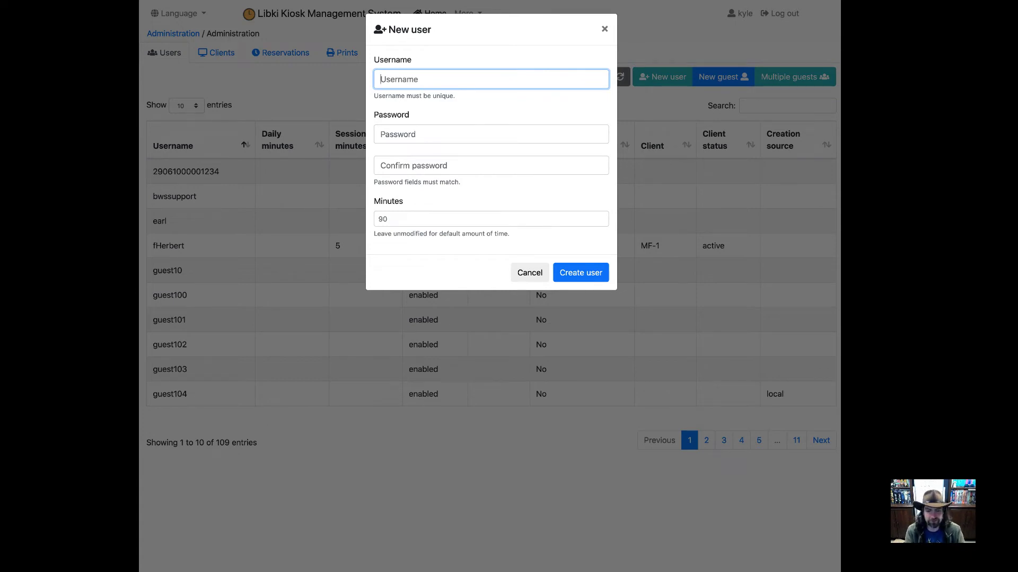
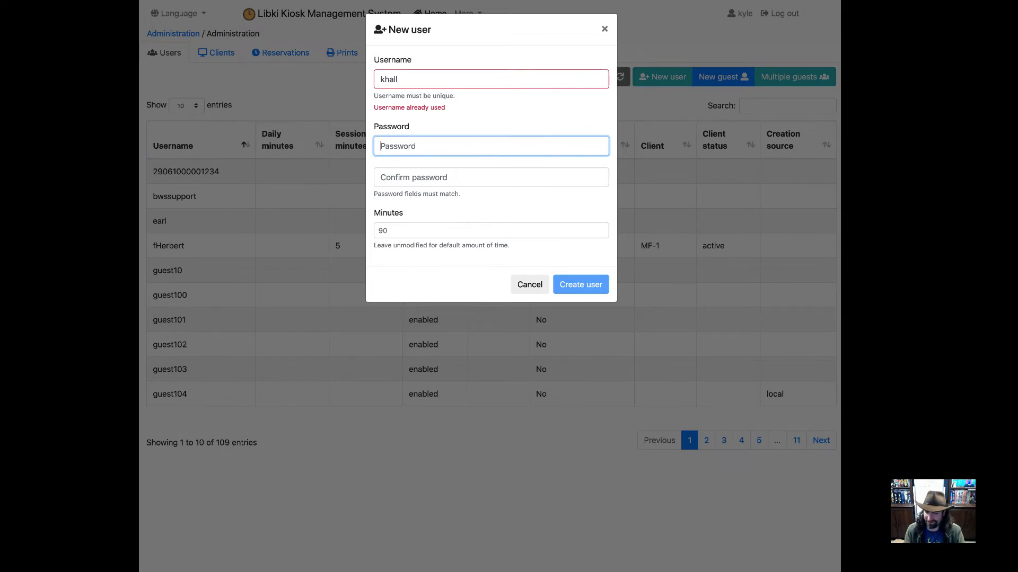
{"action": "left_click", "coordinate": [399, 79]}
{"action": "type", "text": "2"}
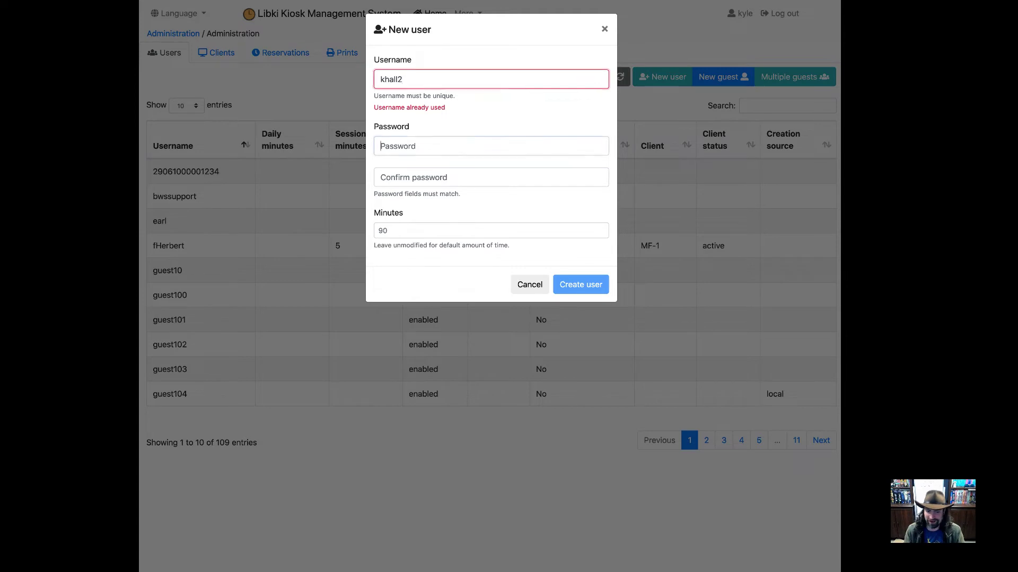
{"action": "key", "text": "Tab"}
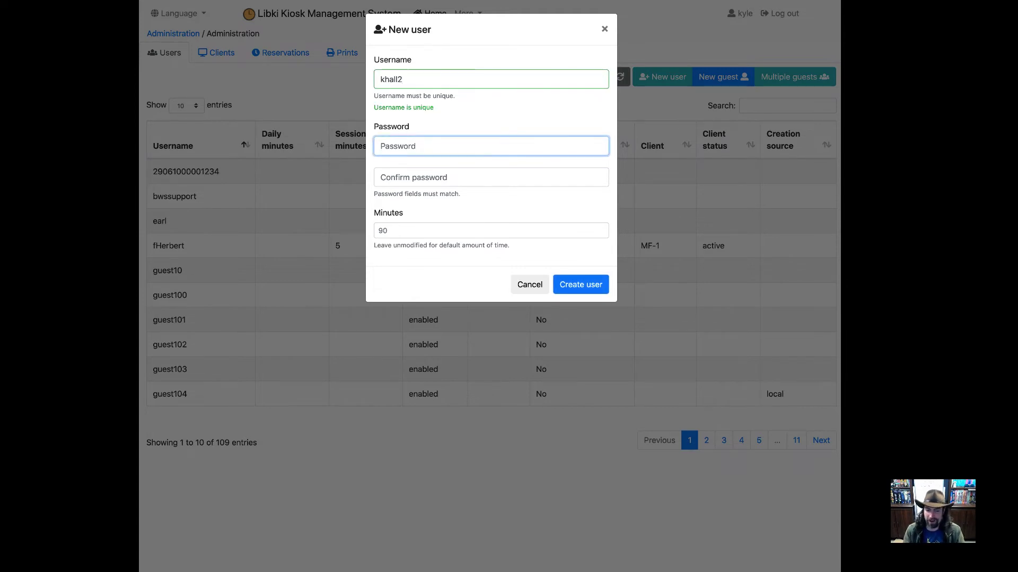
{"action": "type", "text": "••••••••"}
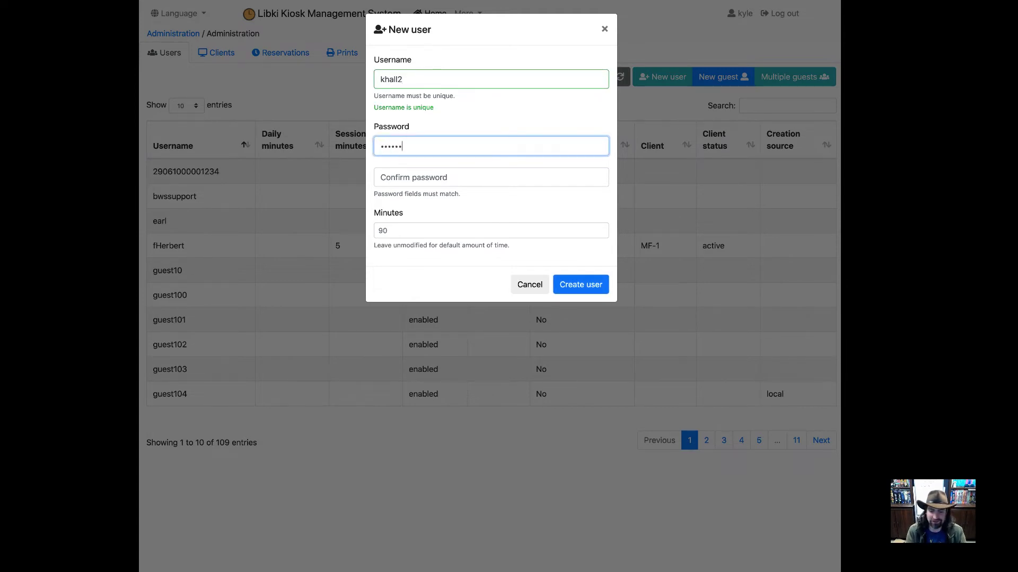
{"action": "key", "text": "Tab"}
{"action": "type", "text": "••••••••"}
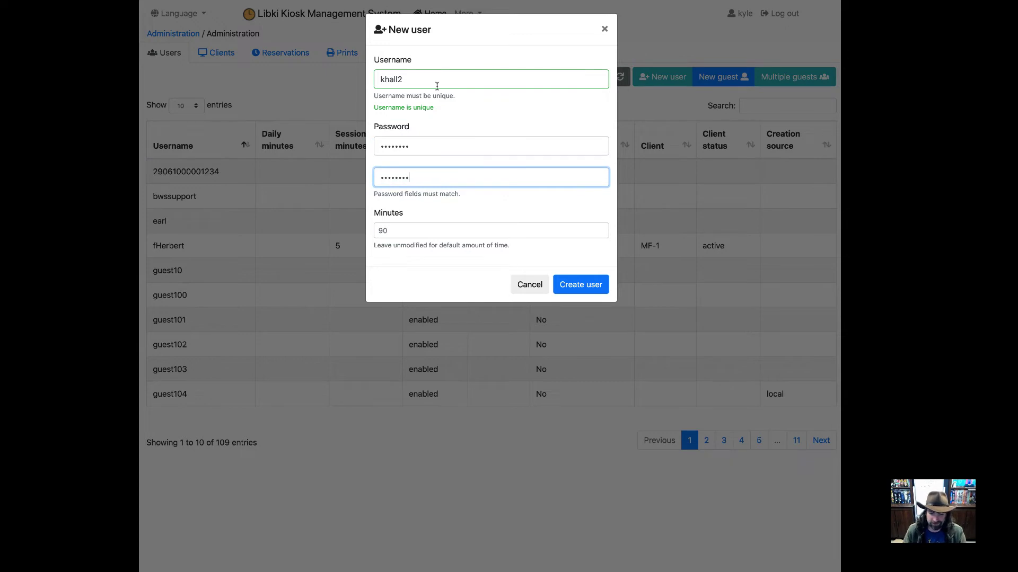
{"action": "left_click", "coordinate": [427, 231]}
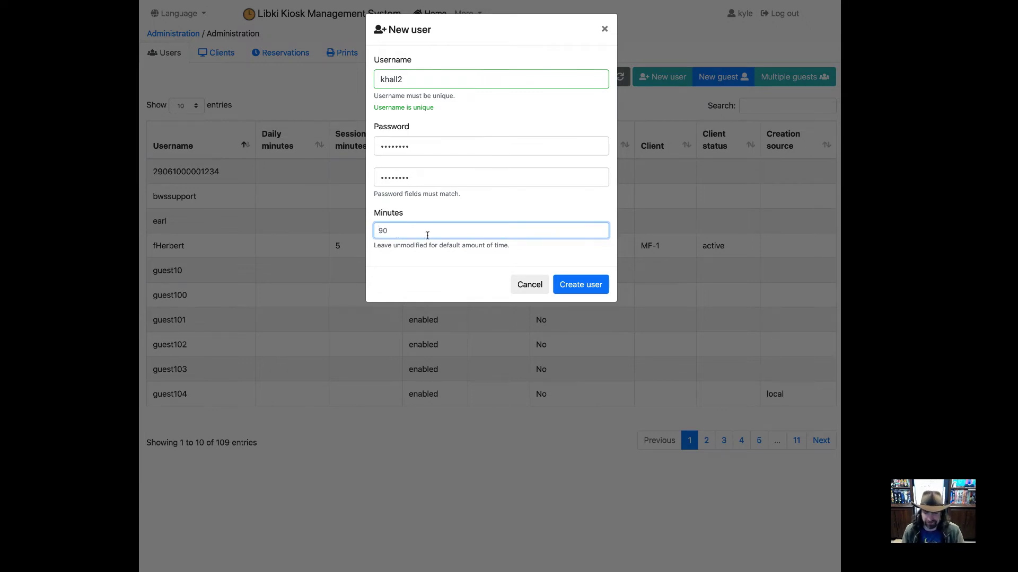
{"action": "left_click", "coordinate": [570, 284]}
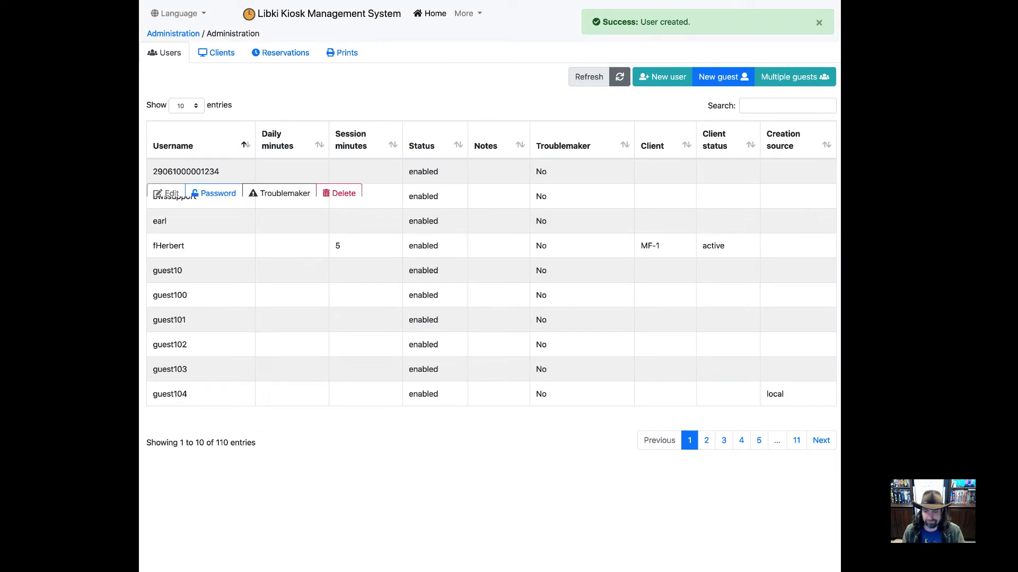
{"action": "left_click", "coordinate": [757, 78]}
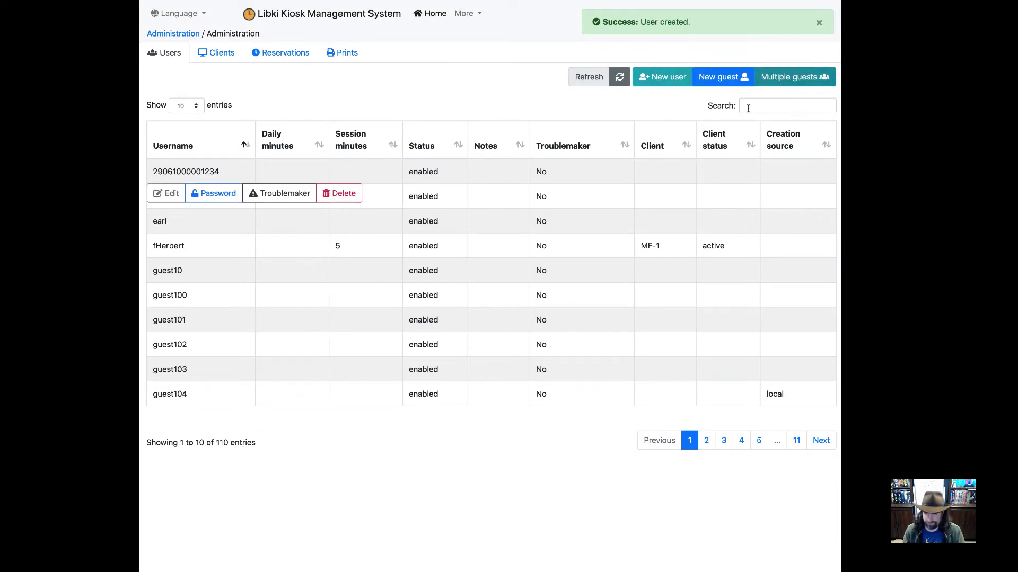
{"action": "left_click", "coordinate": [759, 106]}
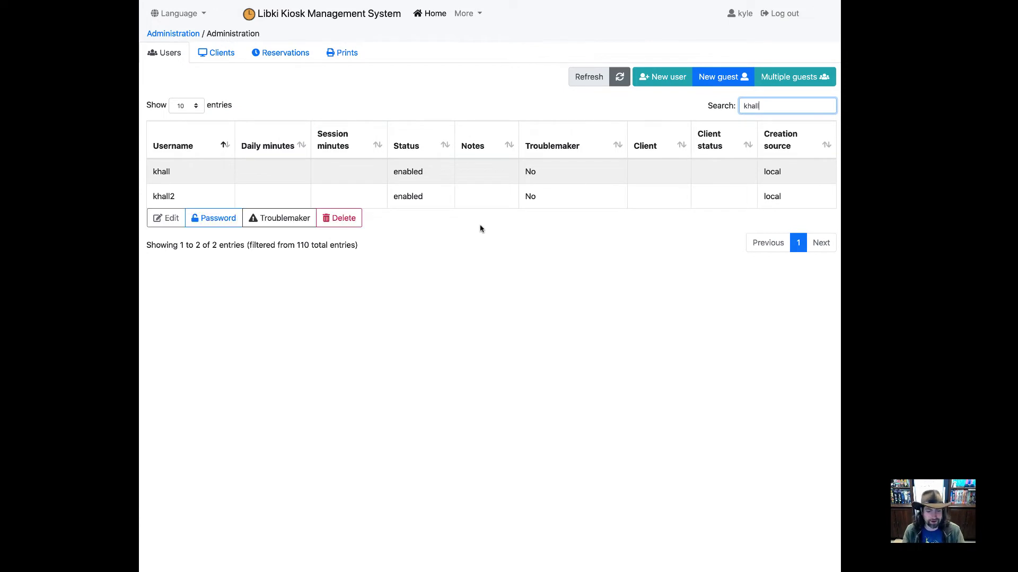
{"action": "mouse_move", "coordinate": [204, 182]}
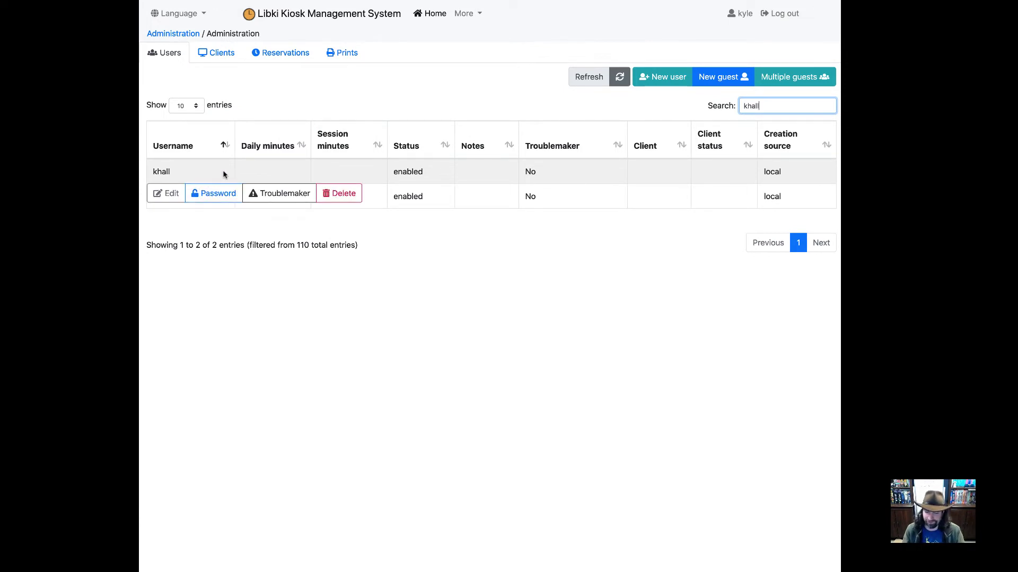
{"action": "mouse_move", "coordinate": [378, 208]}
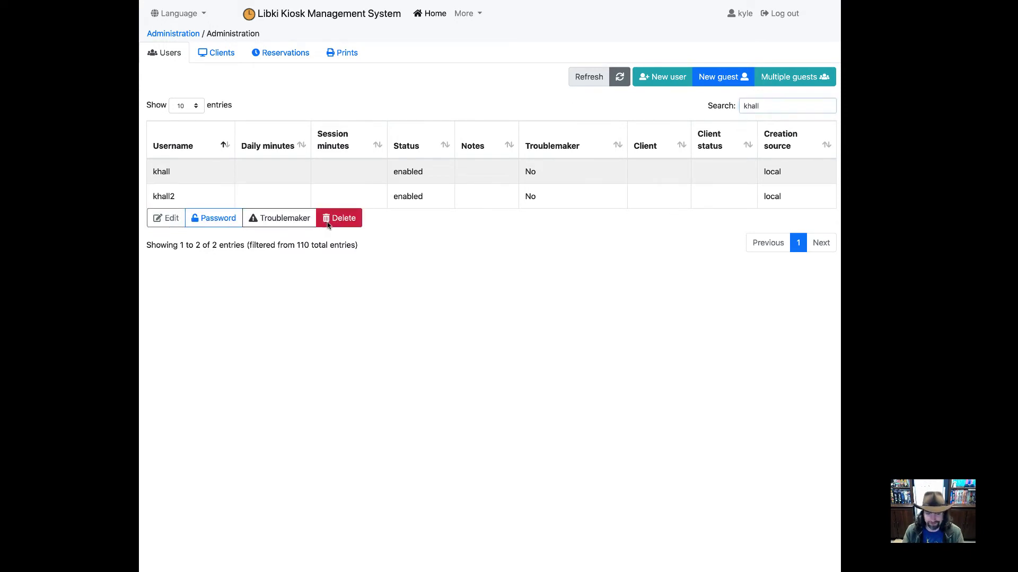
{"action": "left_click", "coordinate": [328, 223]}
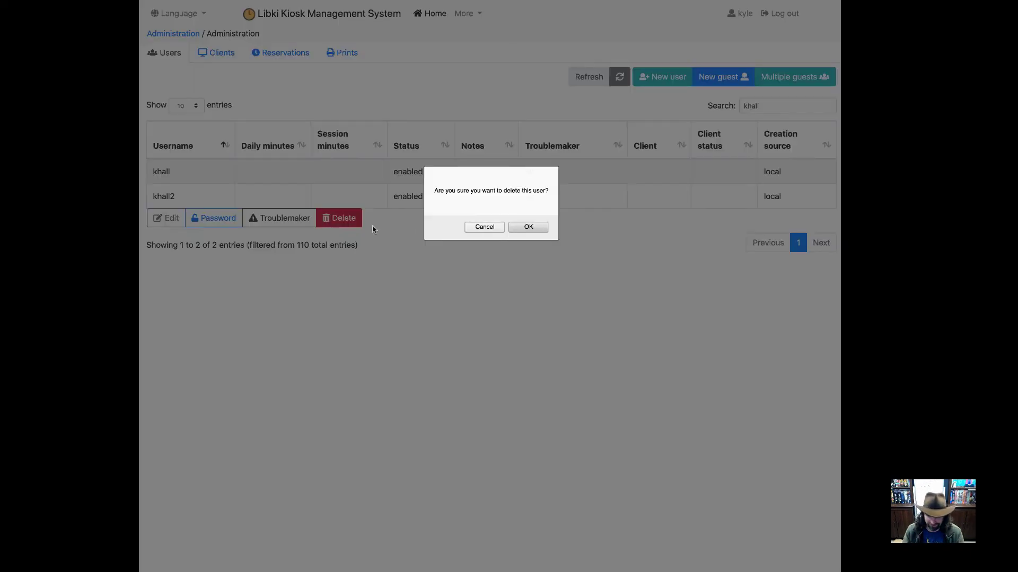
{"action": "left_click", "coordinate": [477, 228]}
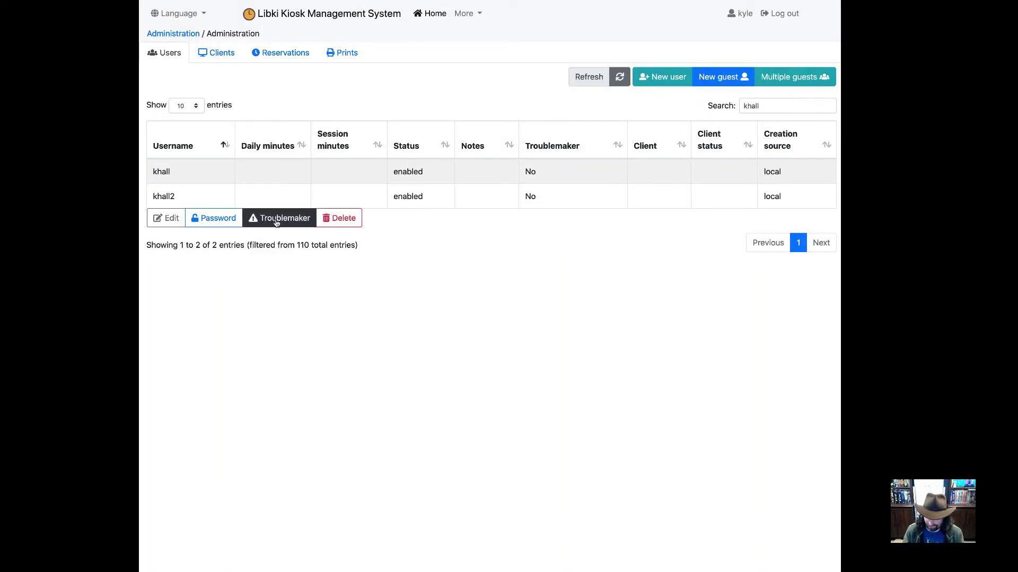
{"action": "left_click", "coordinate": [276, 219]}
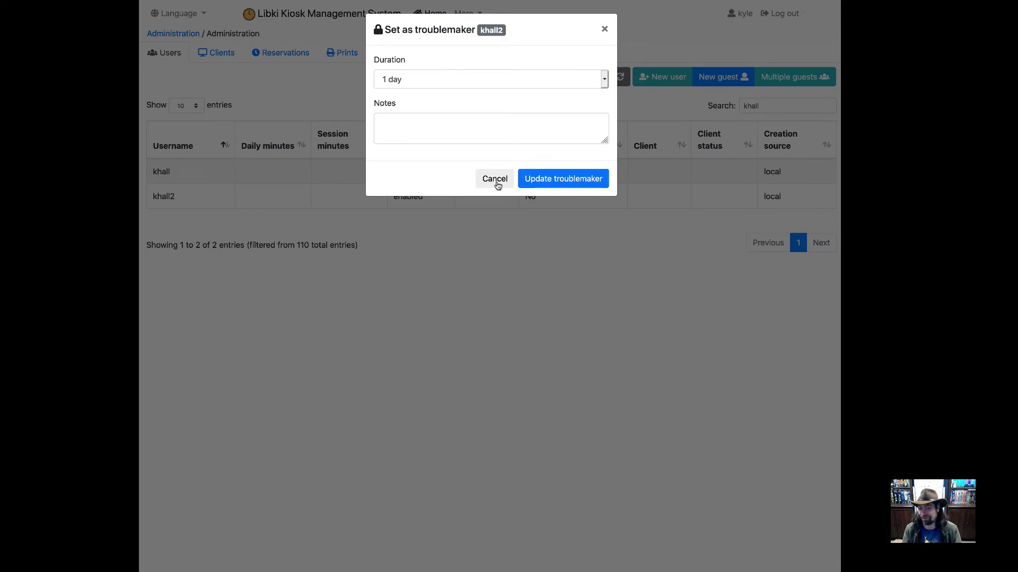
{"action": "left_click", "coordinate": [493, 82]}
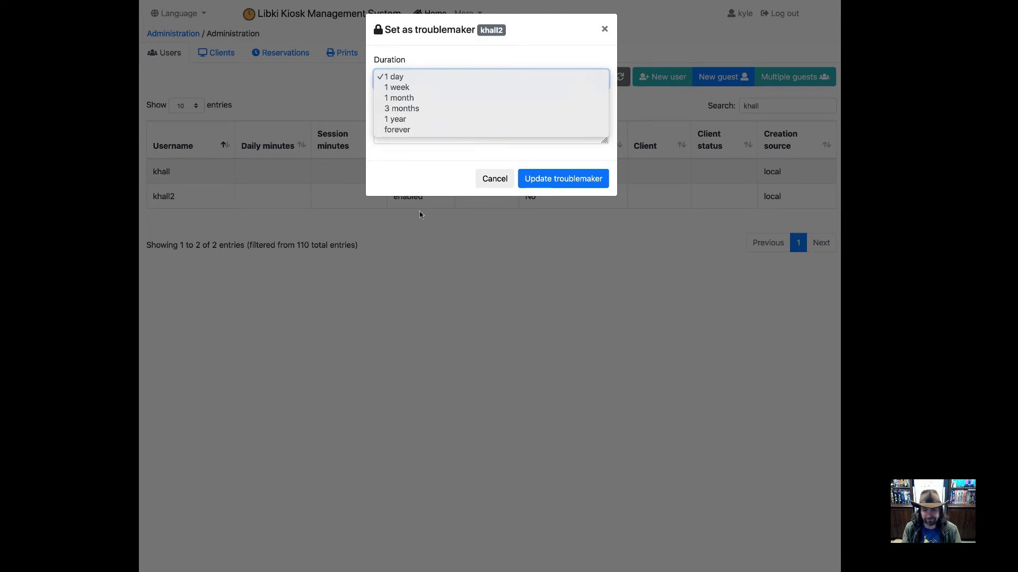
{"action": "left_click", "coordinate": [477, 181]}
{"action": "left_click", "coordinate": [490, 178]}
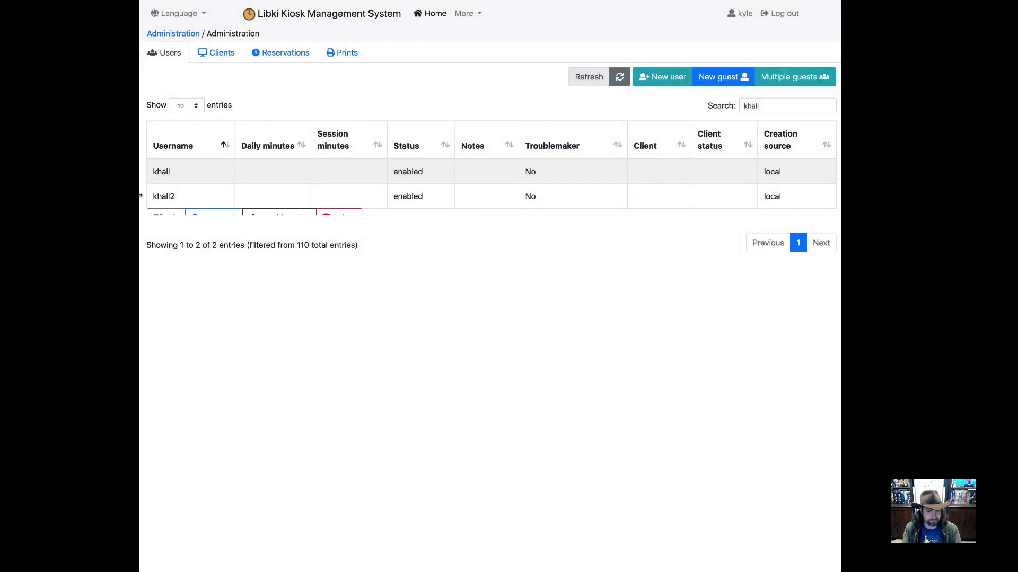
{"action": "left_click", "coordinate": [285, 221]}
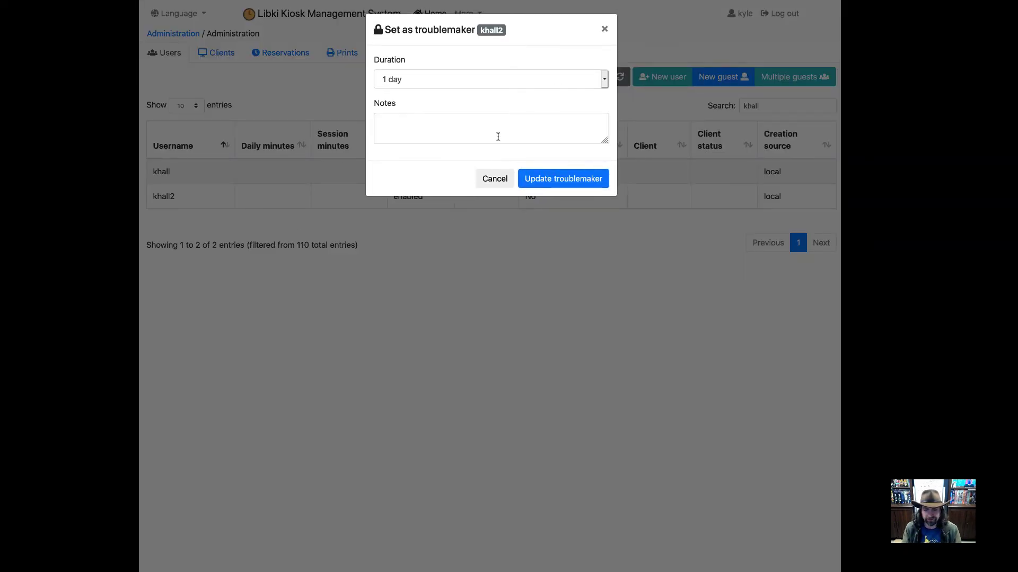
{"action": "left_click", "coordinate": [500, 87]}
{"action": "left_click", "coordinate": [495, 108]}
Step: Save the flag with note 'This is a test', then clear the troublemaker flag
{"action": "left_click", "coordinate": [455, 130]}
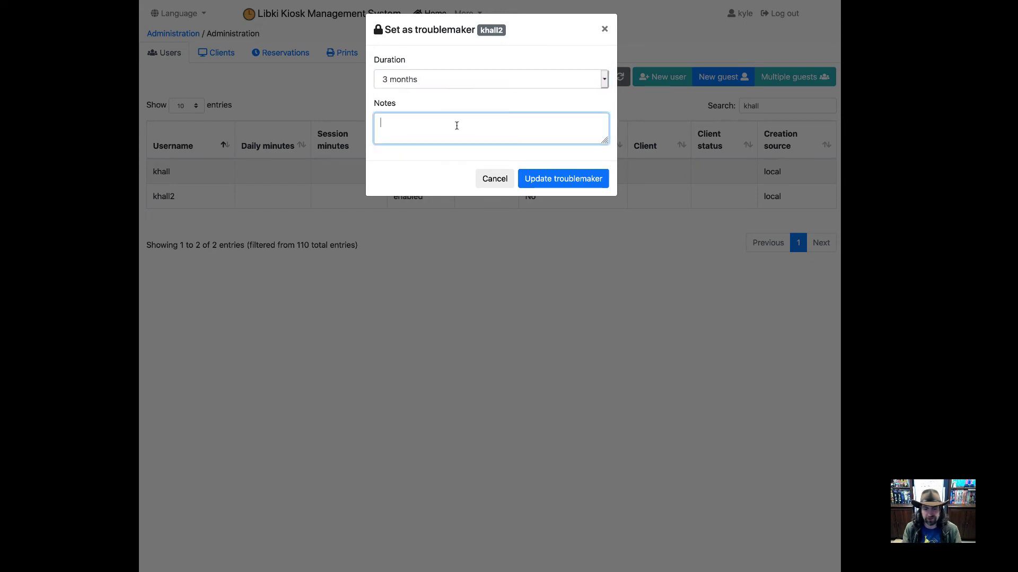
{"action": "type", "text": "This"}
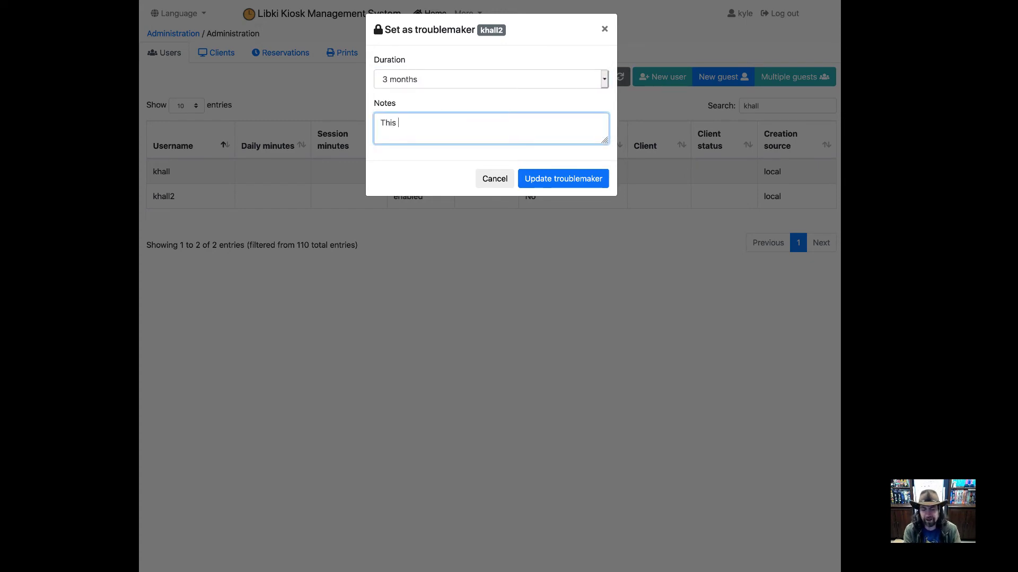
{"action": "type", "text": " is a test"}
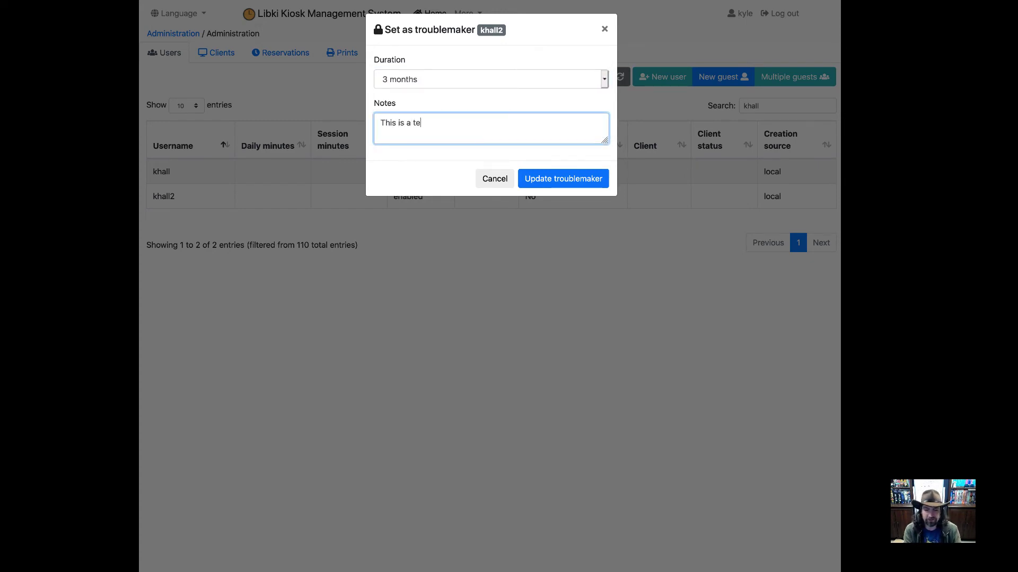
{"action": "left_click", "coordinate": [559, 183]}
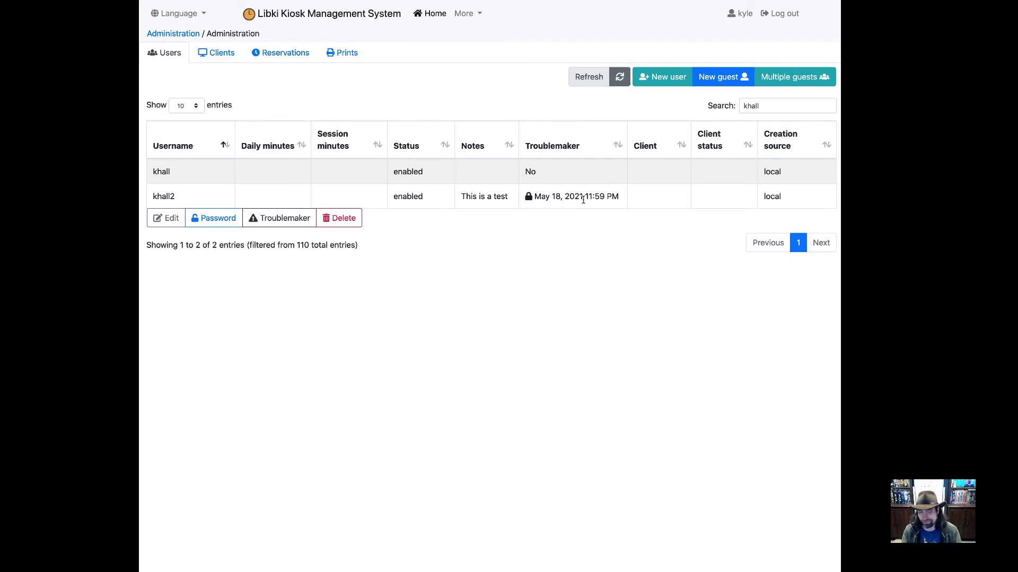
{"action": "left_click", "coordinate": [280, 218]}
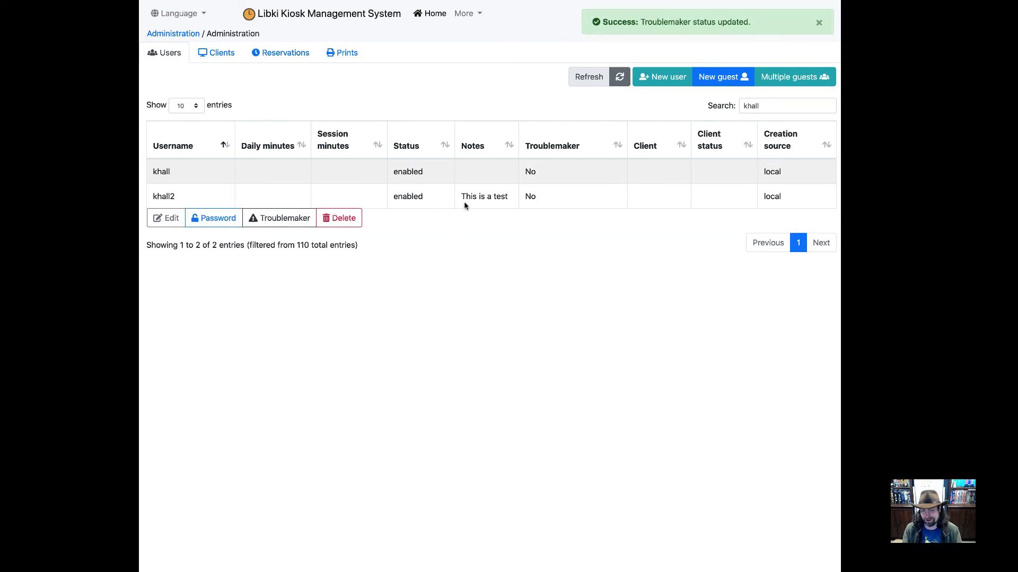
{"action": "left_click", "coordinate": [169, 219]}
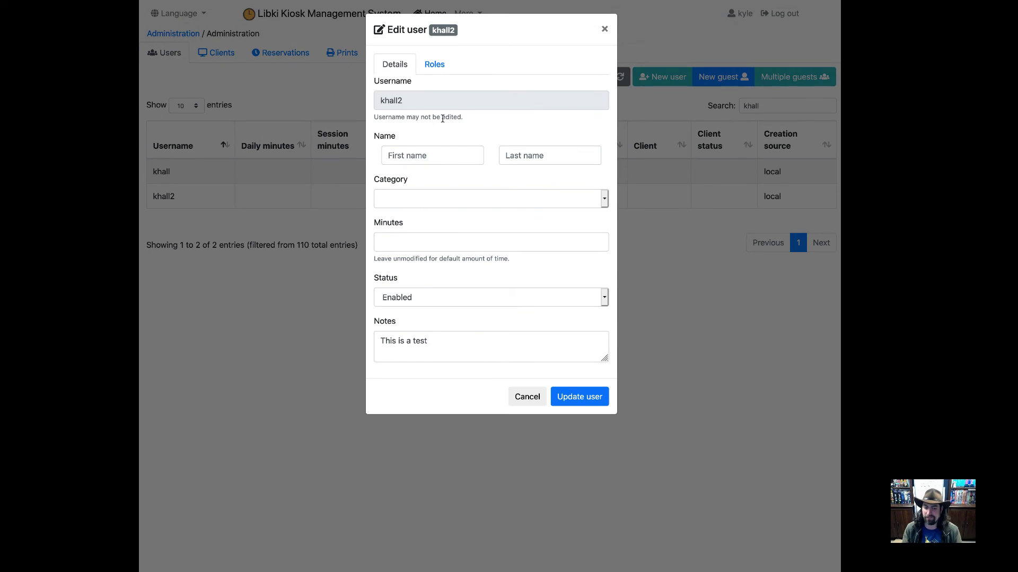
{"action": "left_click", "coordinate": [441, 347]}
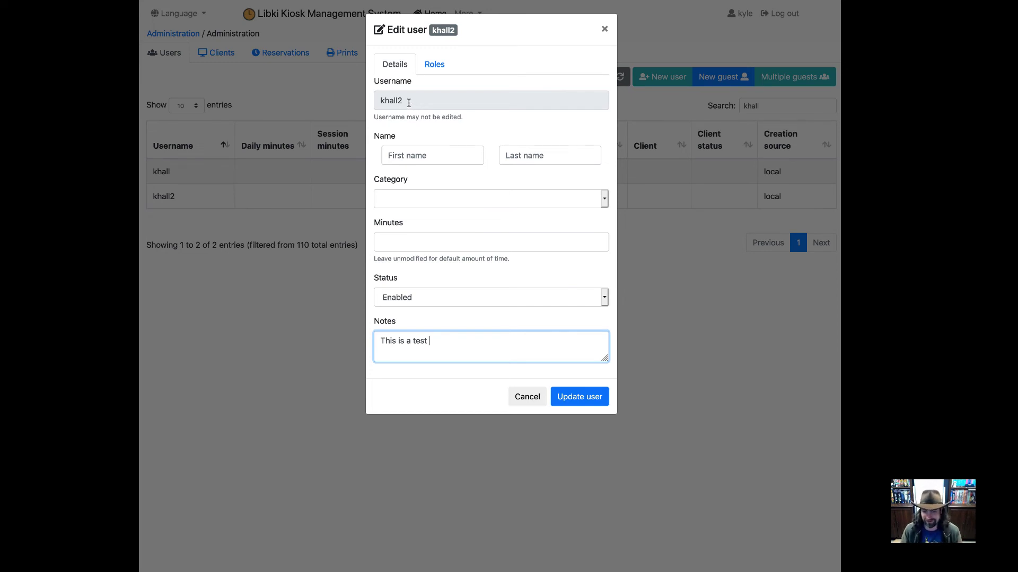
{"action": "left_click", "coordinate": [434, 154]}
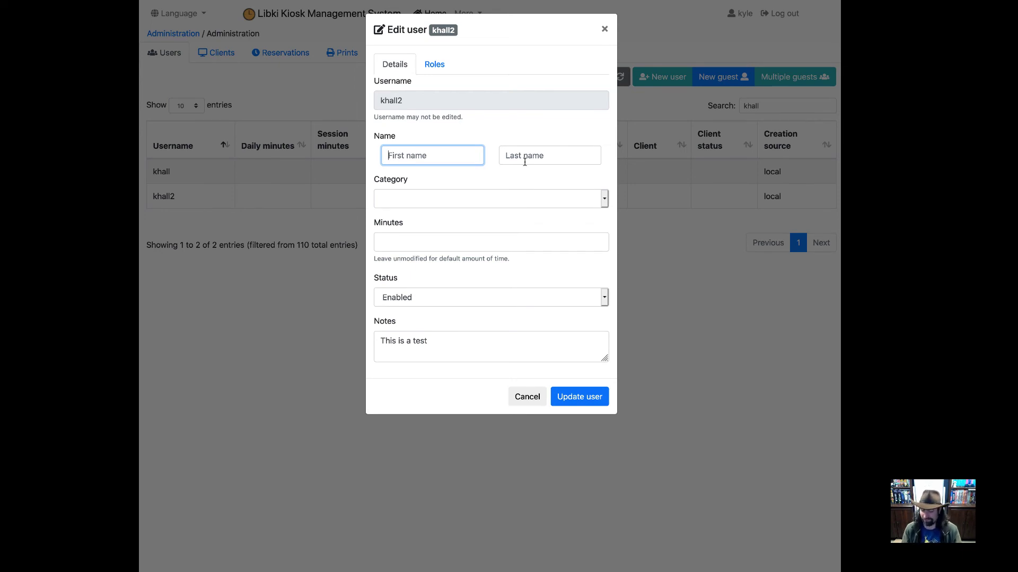
{"action": "left_click", "coordinate": [471, 200]}
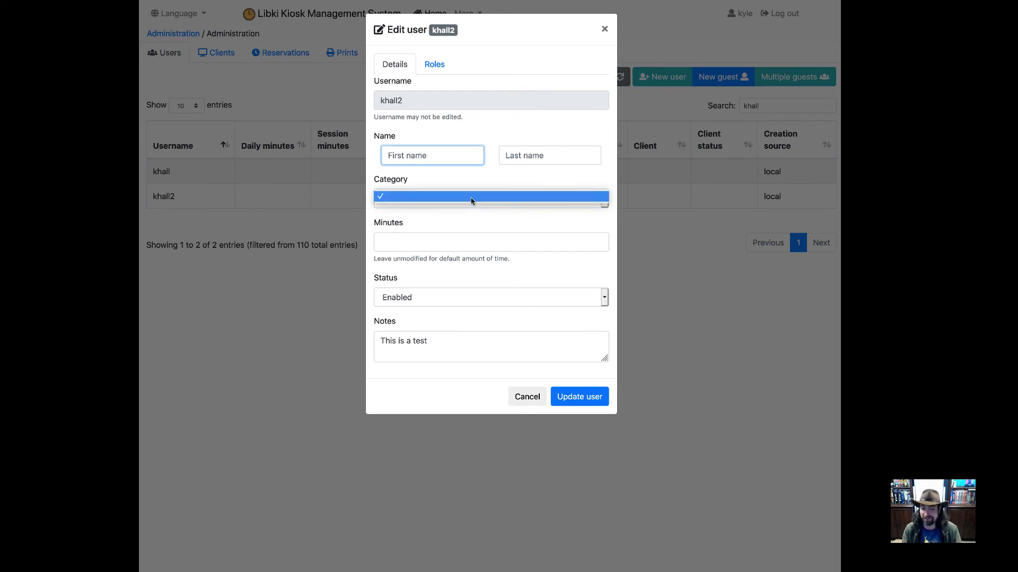
{"action": "left_click", "coordinate": [444, 208]}
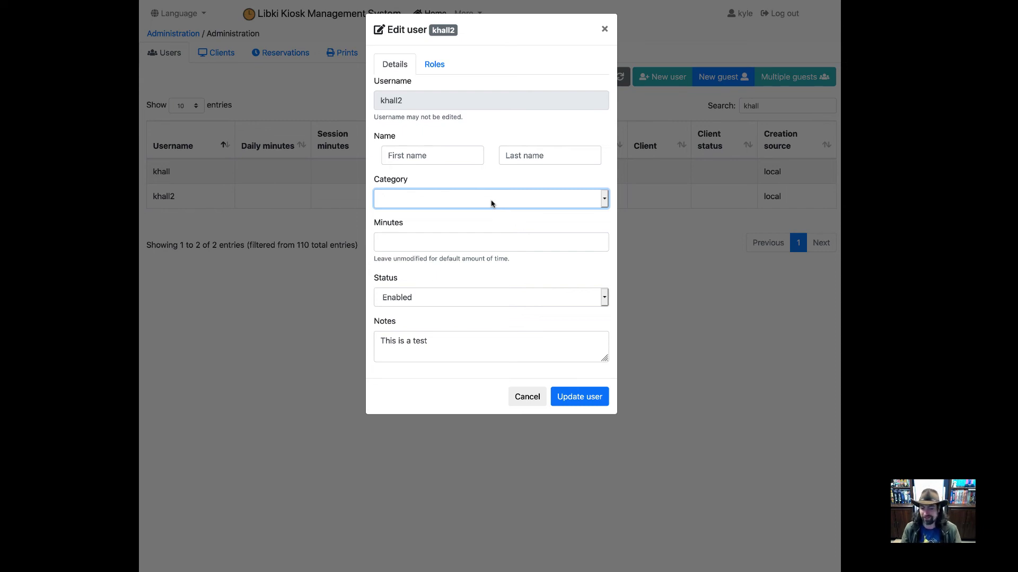
{"action": "left_click", "coordinate": [493, 243]}
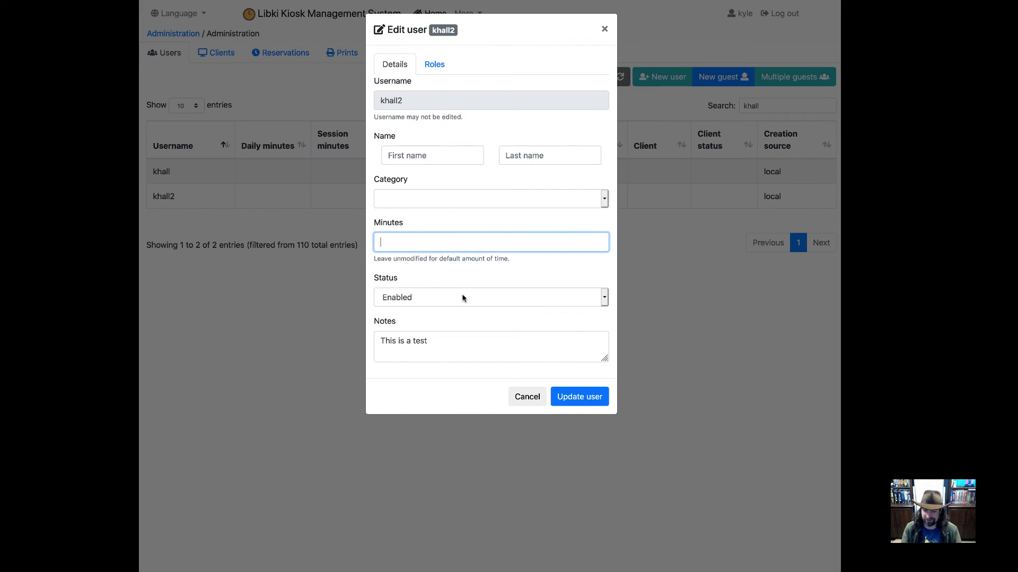
Step: Set the user's account status to Disabled
{"action": "left_click", "coordinate": [482, 302]}
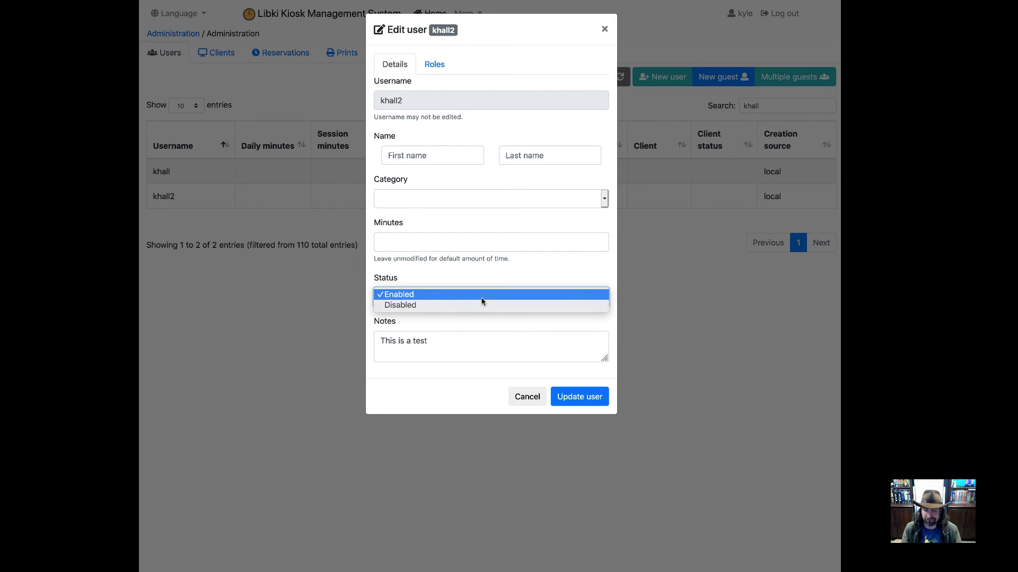
{"action": "left_click", "coordinate": [483, 301]}
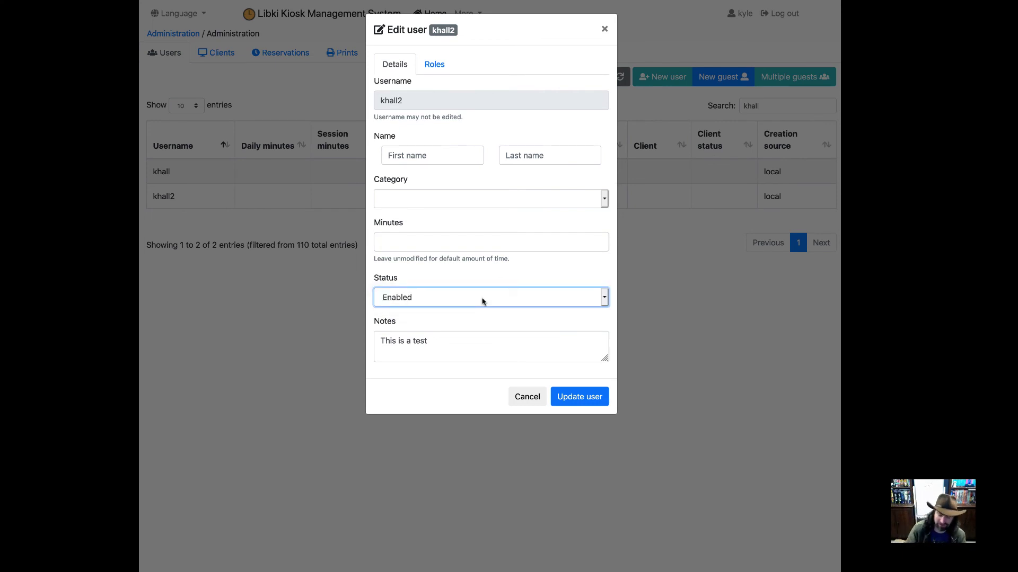
{"action": "left_click", "coordinate": [482, 301]}
{"action": "left_click", "coordinate": [485, 304]}
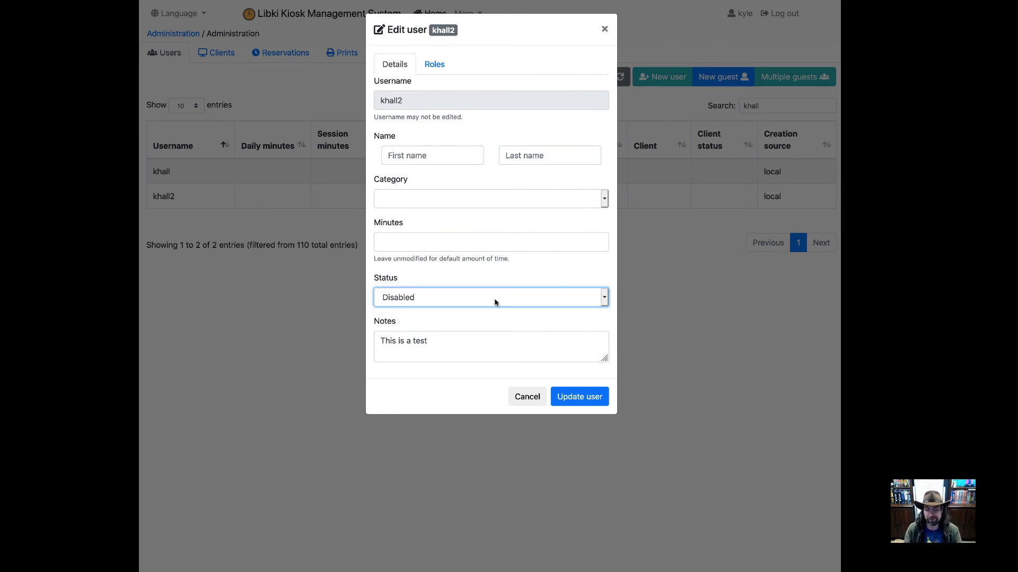
Step: Review the notes and the Administrator and Super administrator role options, then cancel without saving
{"action": "left_click", "coordinate": [442, 345]}
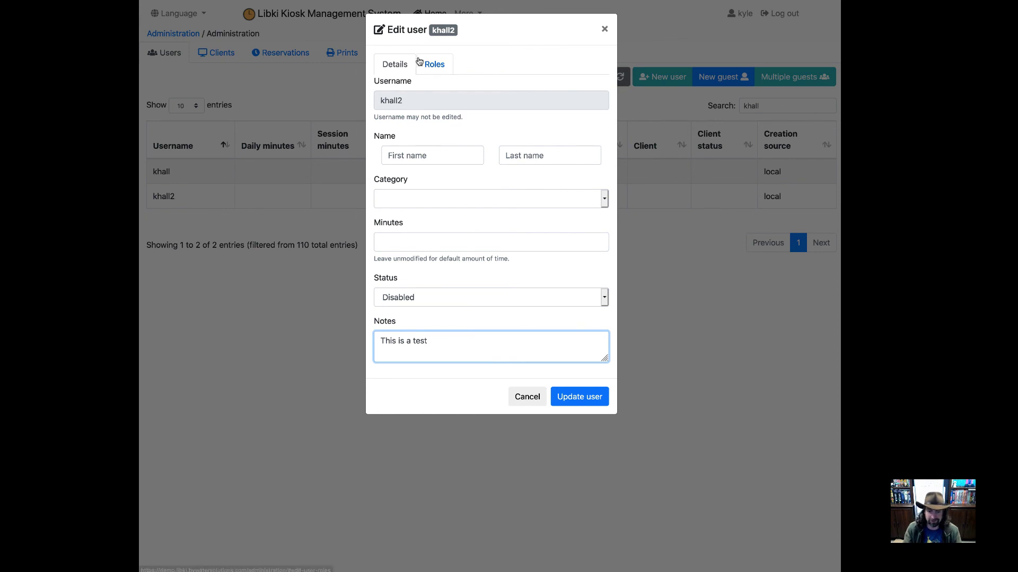
{"action": "left_click", "coordinate": [434, 64]}
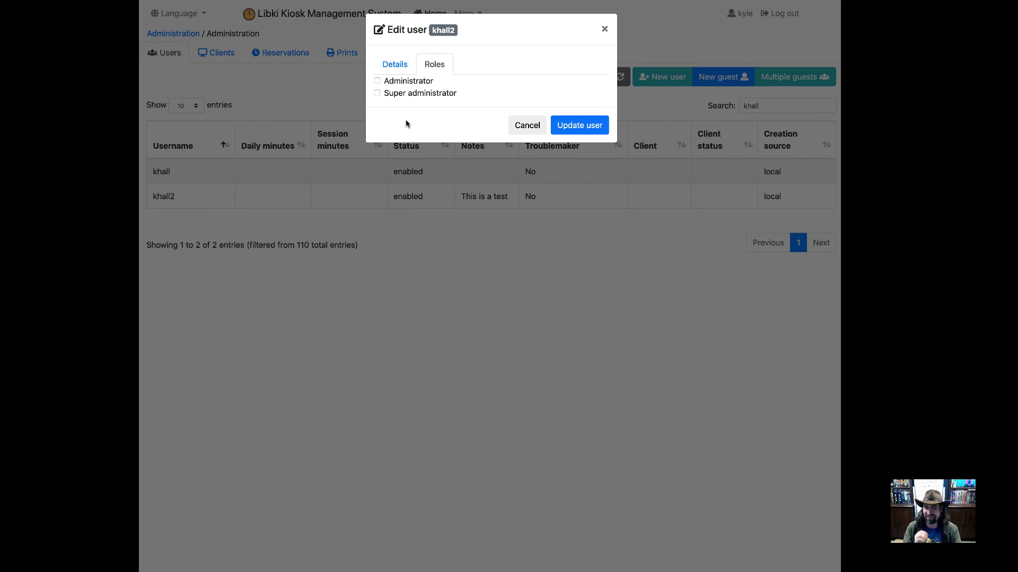
{"action": "left_click", "coordinate": [527, 129]}
Step: Look through the More menu's administration pages, then select the second user's row to show its actions
{"action": "left_click", "coordinate": [464, 17]}
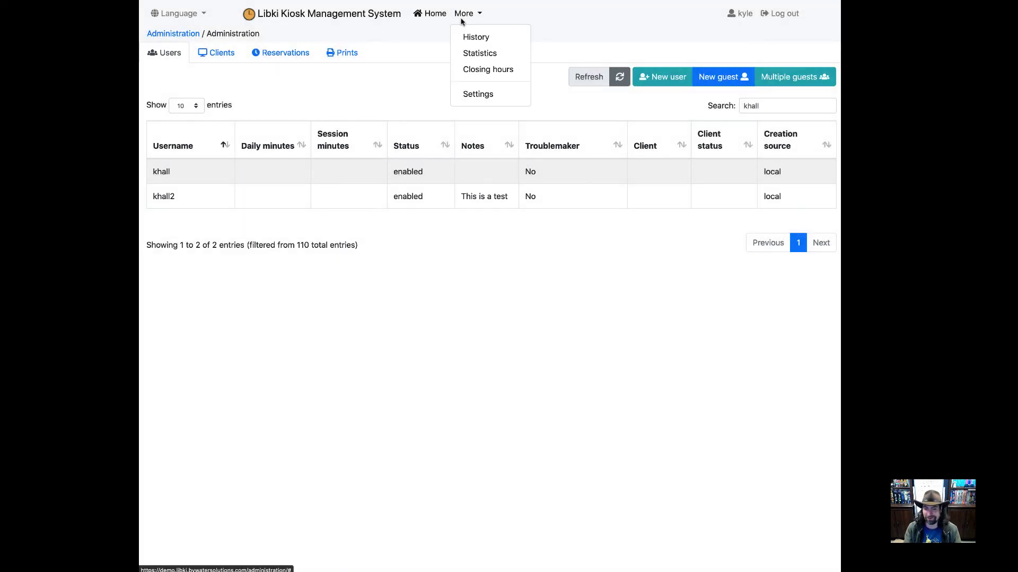
{"action": "left_click", "coordinate": [490, 367]}
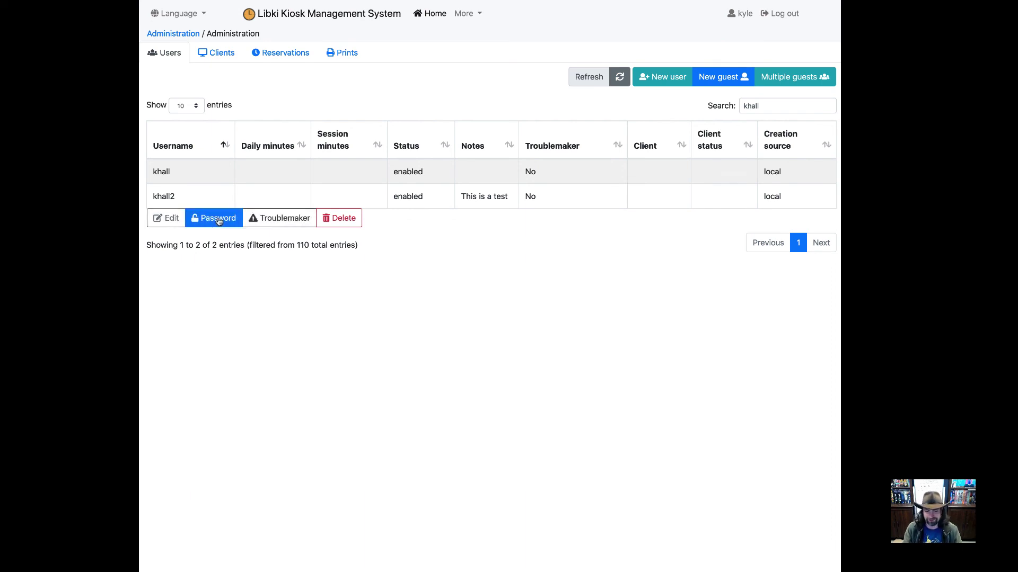
Step: Open and close the user editor unchanged, then reselect the second user's row
{"action": "left_click", "coordinate": [166, 218]}
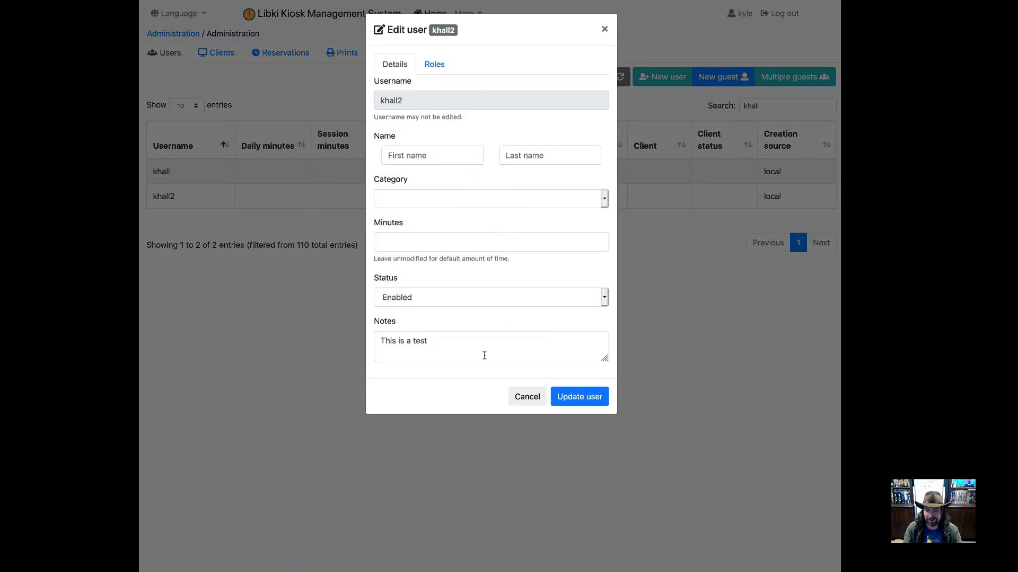
{"action": "left_click", "coordinate": [521, 401]}
{"action": "left_click", "coordinate": [201, 201]}
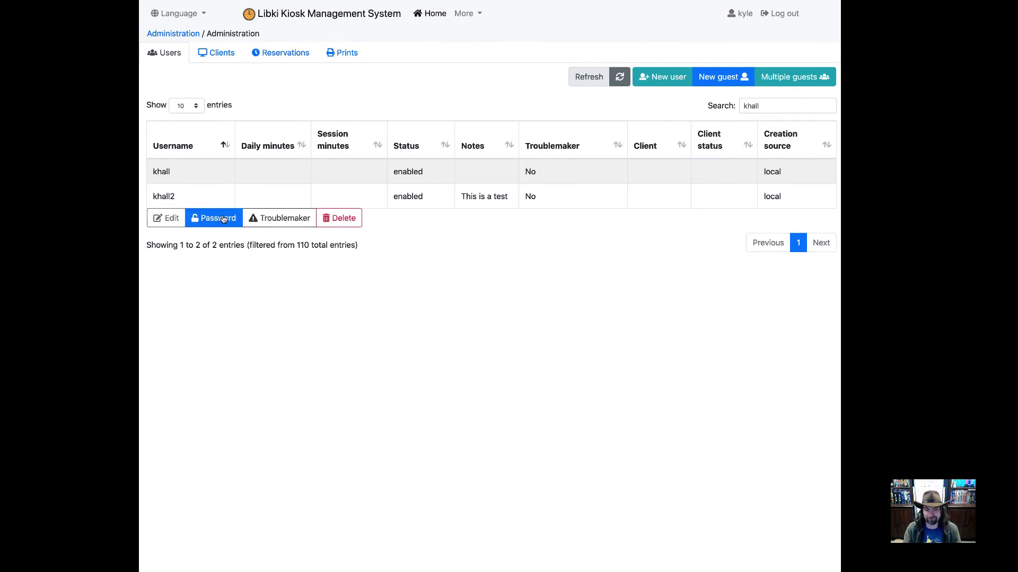
Step: Give the second user a new password, entered and confirmed, and save it
{"action": "left_click", "coordinate": [214, 220]}
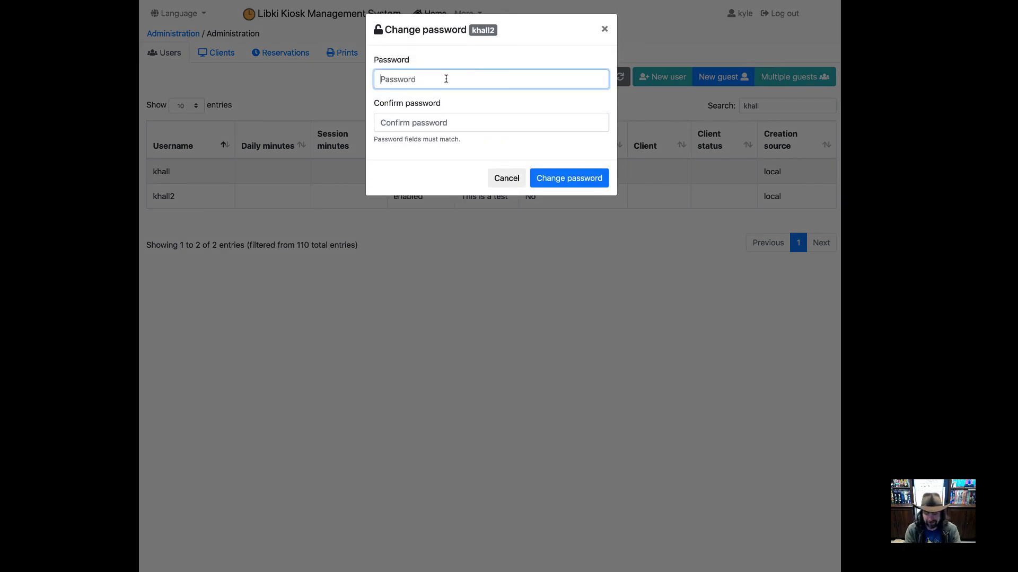
{"action": "type", "text": "test"}
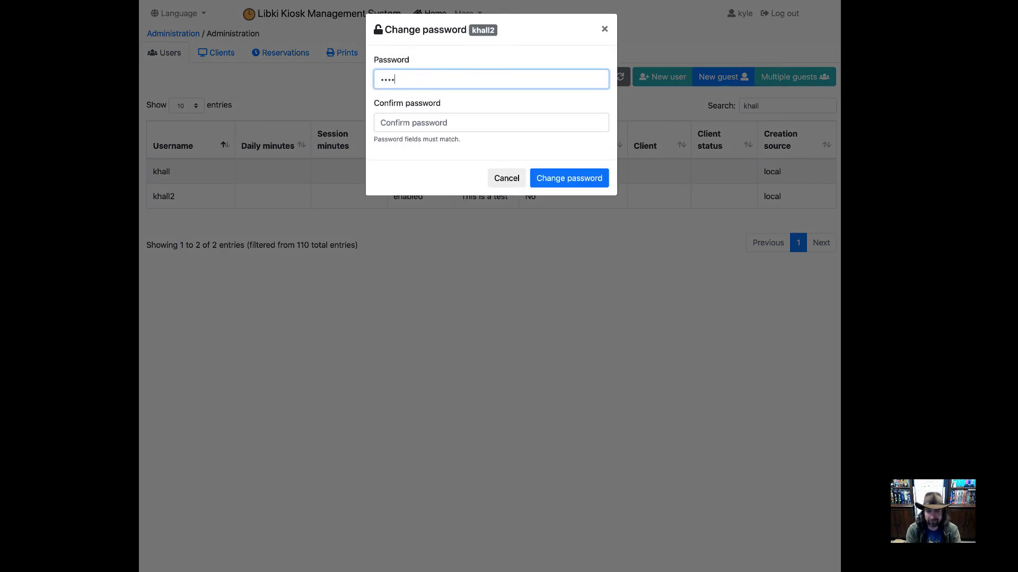
{"action": "key", "text": "Tab"}
{"action": "type", "text": "test"}
{"action": "key", "text": "Tab"}
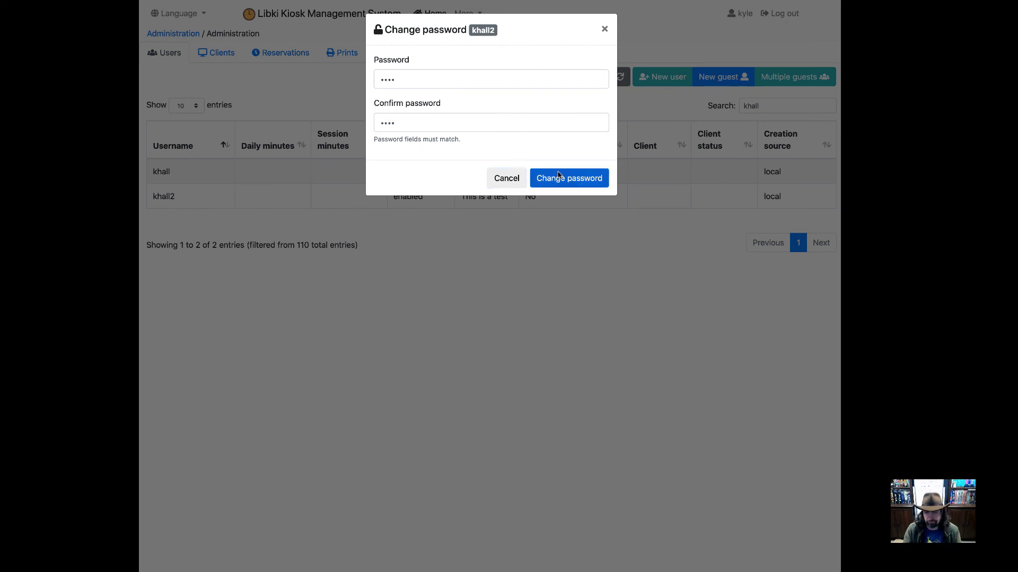
{"action": "left_click", "coordinate": [558, 177]}
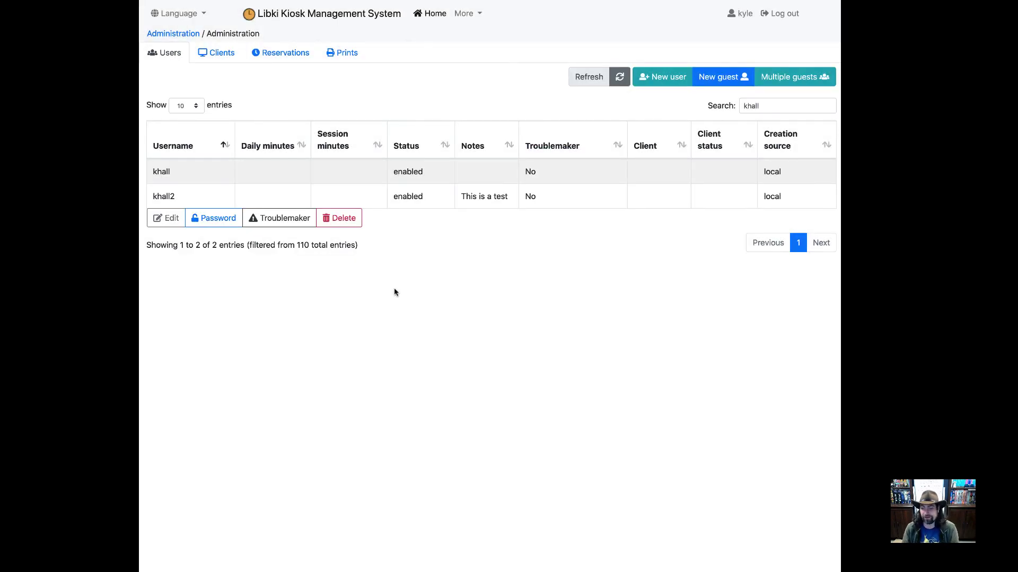